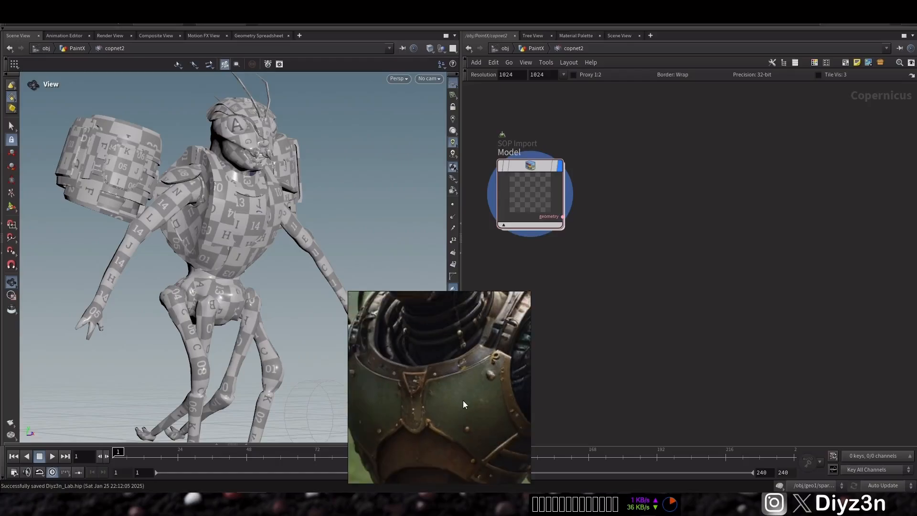
Step: Add a PaintX node wired to the Model SOP Import output and make it the displayed node
key(Tab)
click(611, 219)
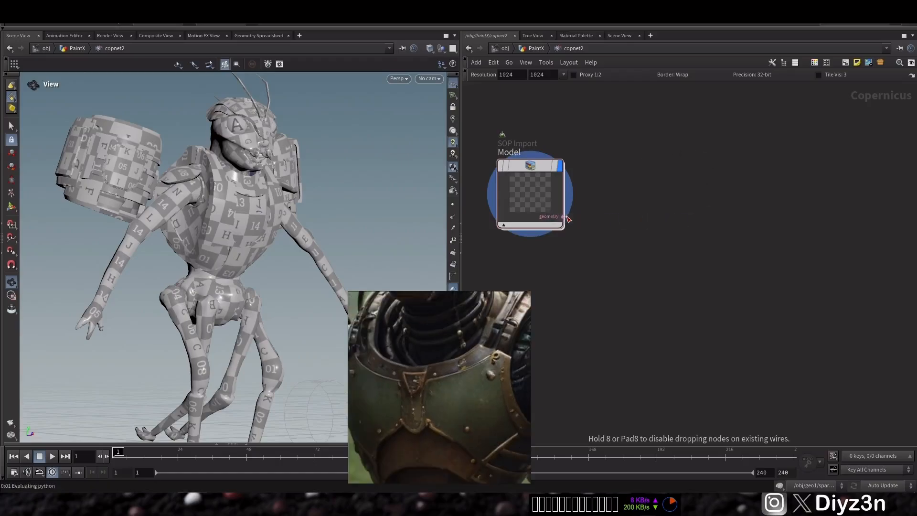
click(628, 224)
drag(629, 224, 597, 173)
mouse_move(650, 167)
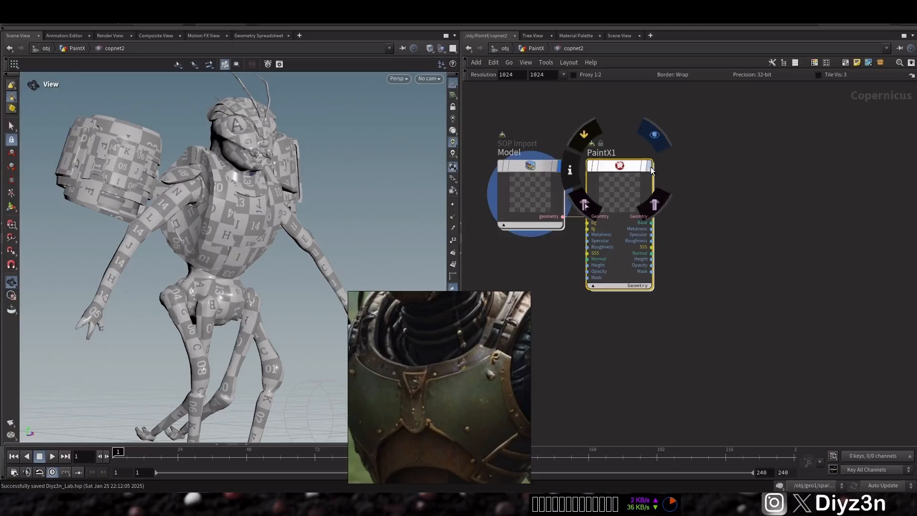
click(597, 168)
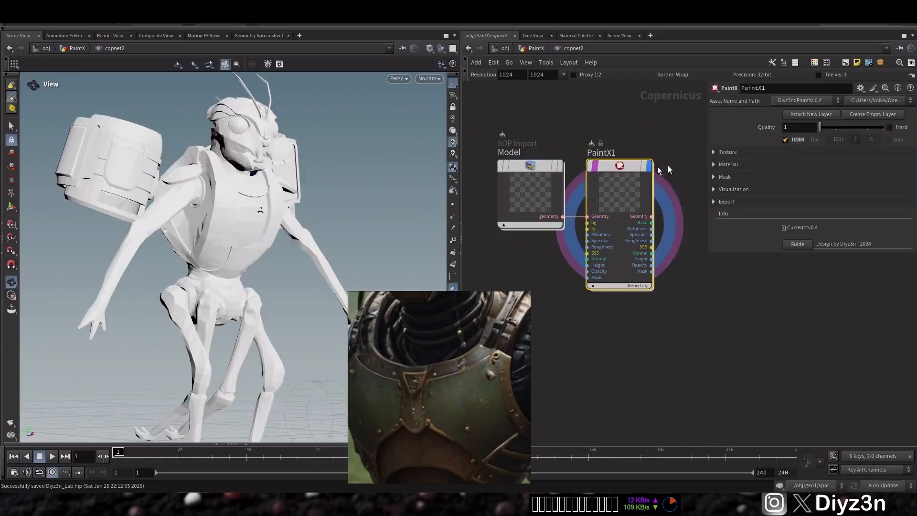
Step: Set the PaintX UDIM tile to 1001 and inspect the painted torso in the viewport
click(840, 140)
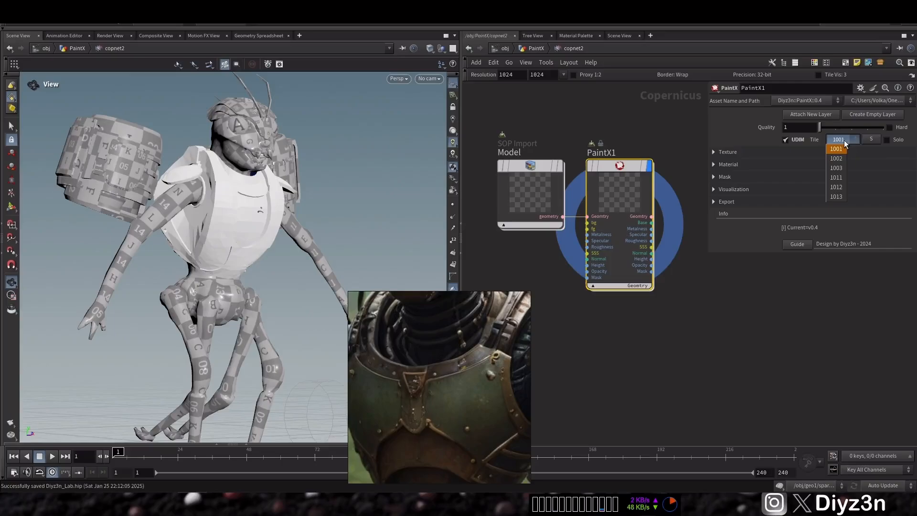
click(841, 143)
drag(247, 210, 196, 207)
right_drag(249, 205, 322, 196)
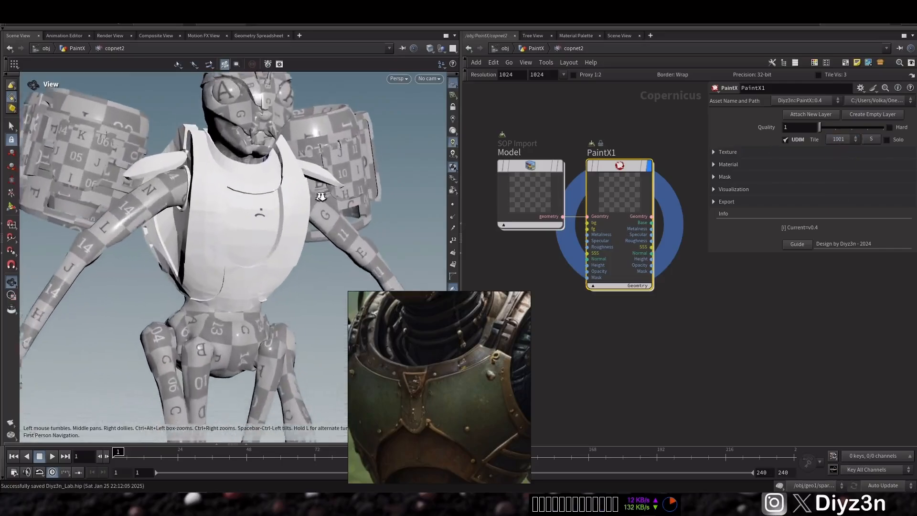
drag(330, 201, 401, 210)
middle_drag(403, 211, 402, 236)
Step: Set the Texture background color to a dark olive green (0.0735, 0.084, 0.021)
click(741, 150)
click(797, 208)
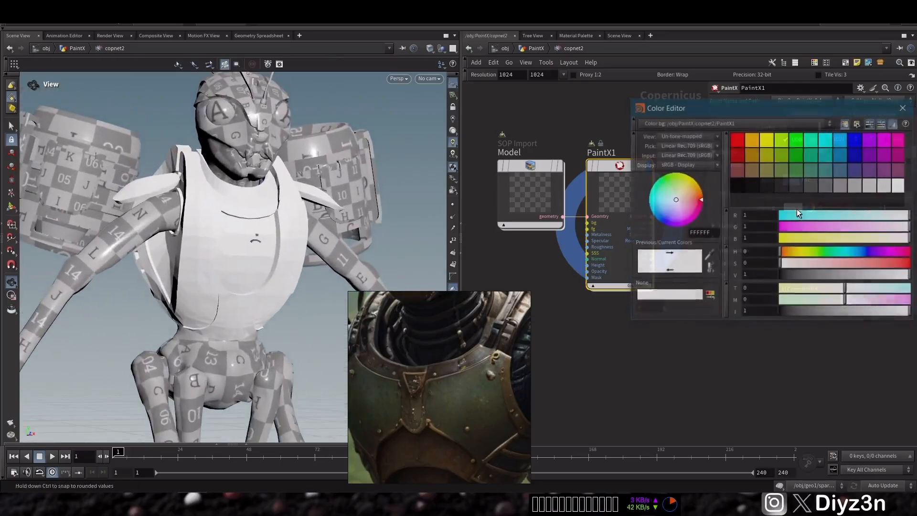
click(795, 174)
drag(800, 279, 805, 251)
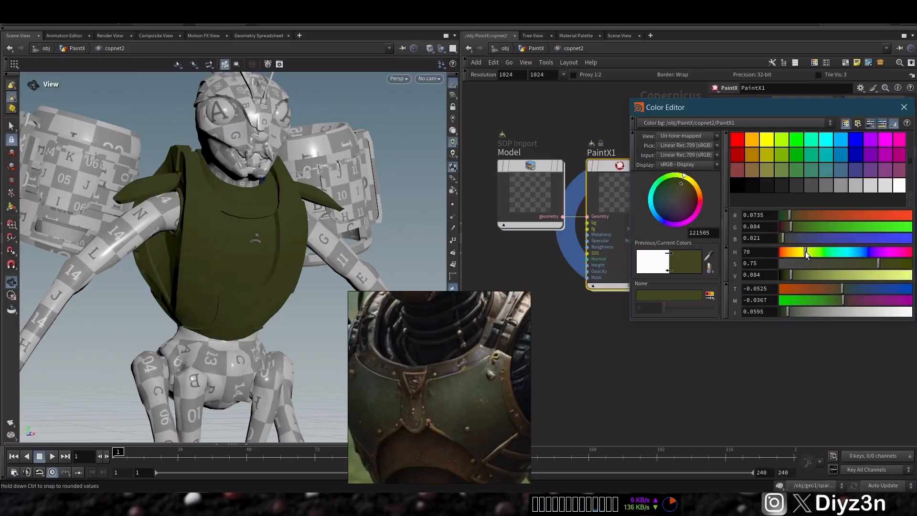
click(909, 105)
Step: Try Quality values of 2 and 3, then return Quality to 1
mouse_move(283, 173)
mouse_down()
mouse_move(222, 224)
mouse_move(272, 226)
mouse_up()
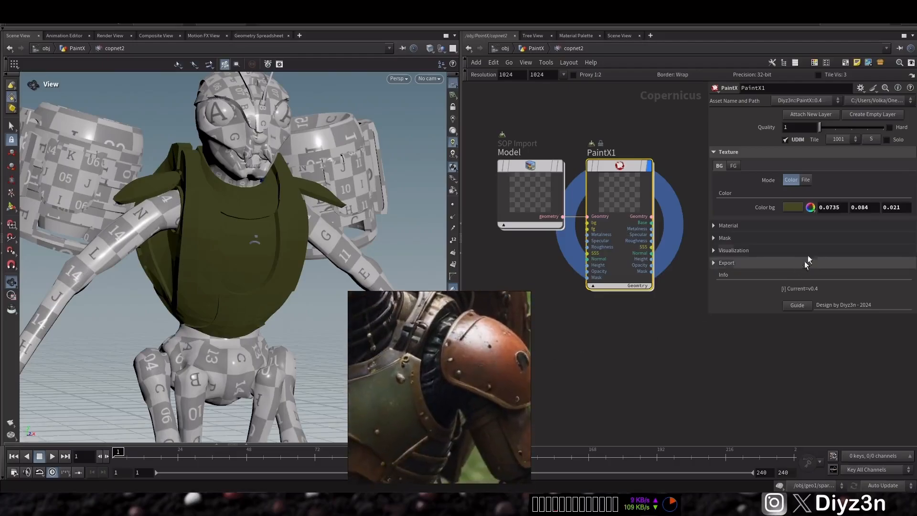
click(837, 127)
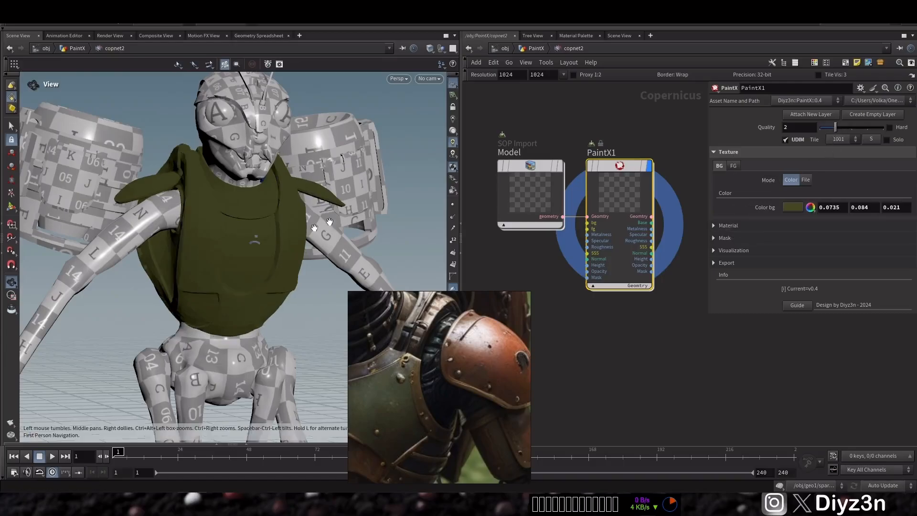
right_drag(192, 224, 307, 200)
click(852, 127)
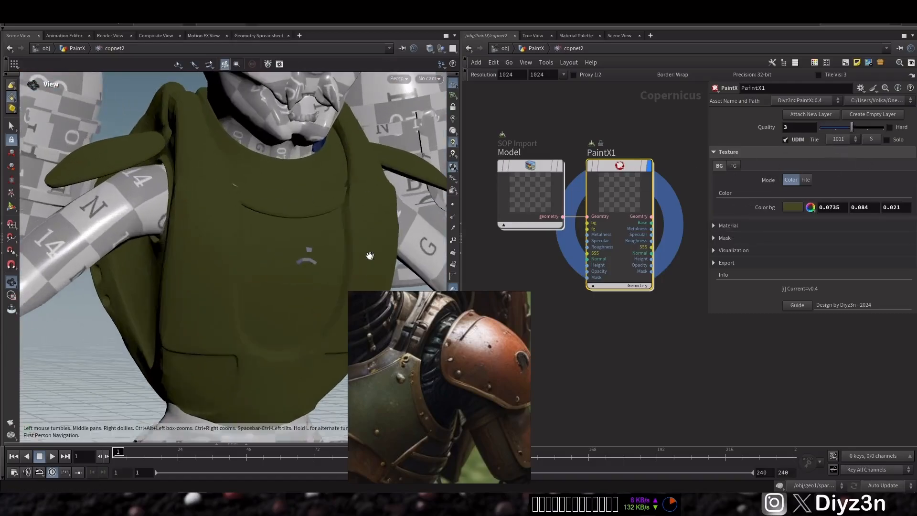
drag(368, 256, 406, 254)
click(819, 128)
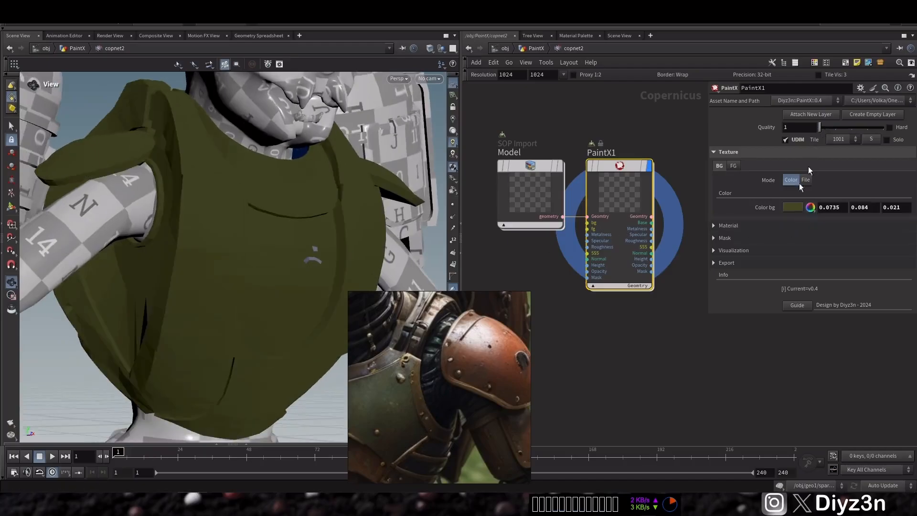
Step: Expand the Mask section and enable the Curvature mask
click(726, 238)
click(746, 254)
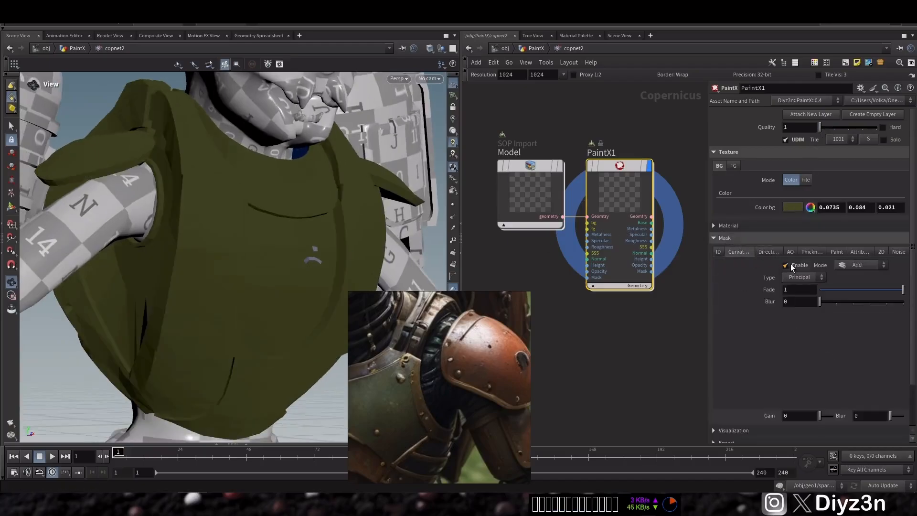
click(786, 266)
Step: Raise the PaintX Quality to 4
click(847, 127)
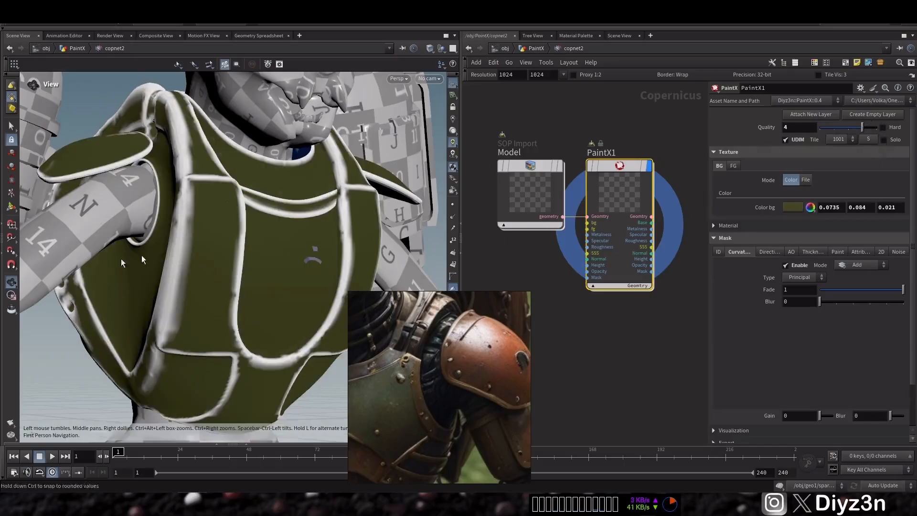
scroll(142, 260, down, 4)
drag(194, 262, 406, 241)
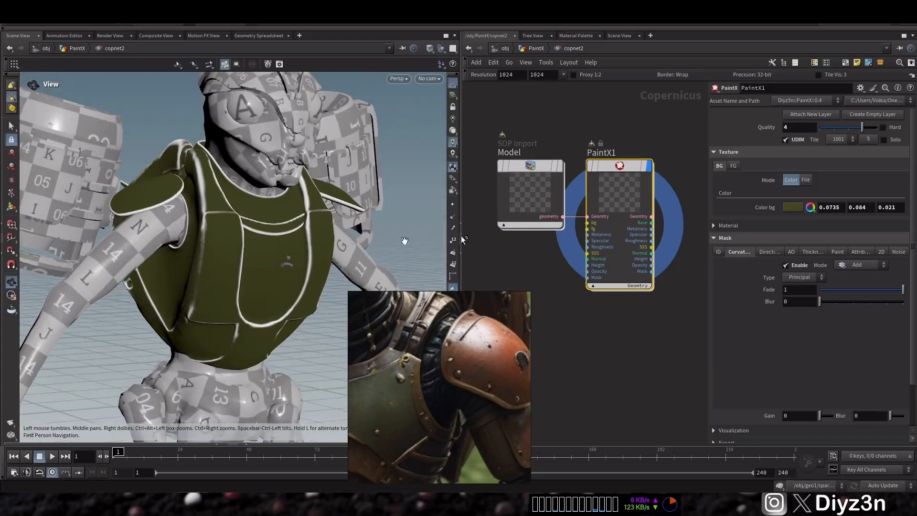
Step: Set the Texture foreground color to a dark brown-orange (0.281, 0.1405, 0)
click(734, 166)
click(793, 207)
click(737, 154)
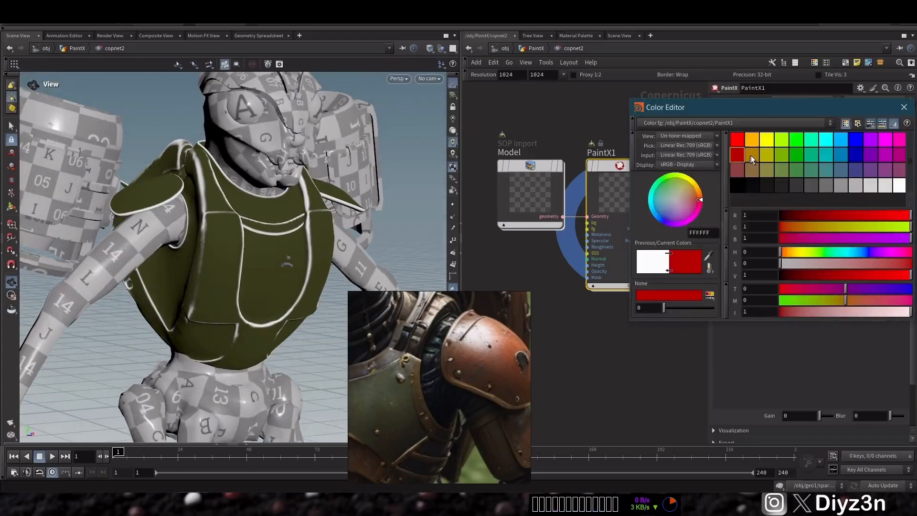
click(752, 158)
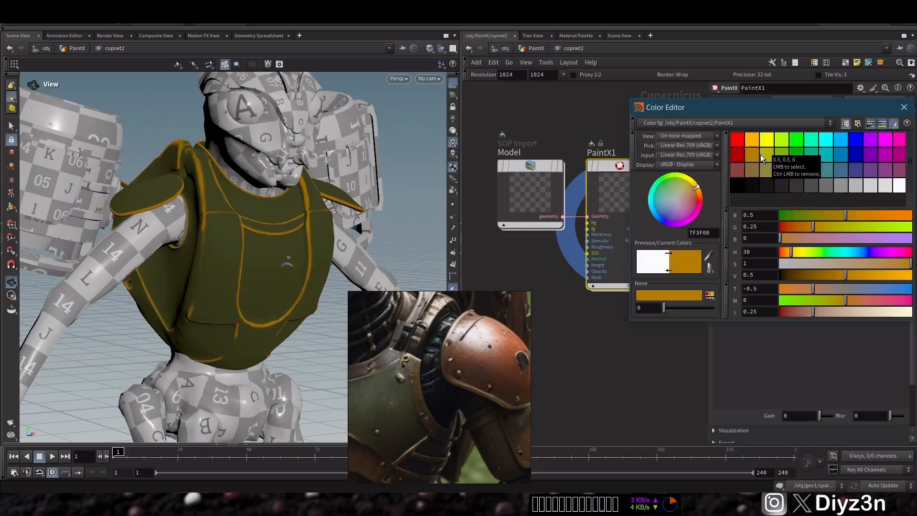
click(818, 277)
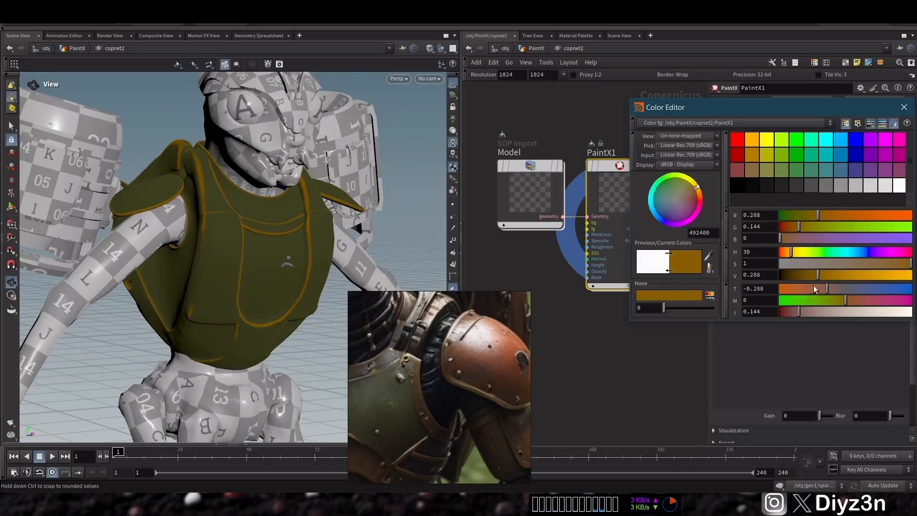
drag(812, 287, 802, 288)
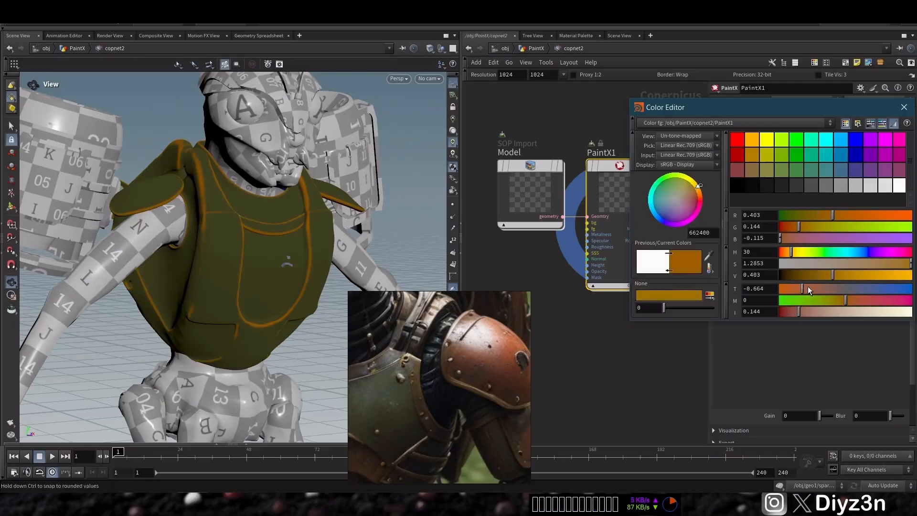
click(817, 273)
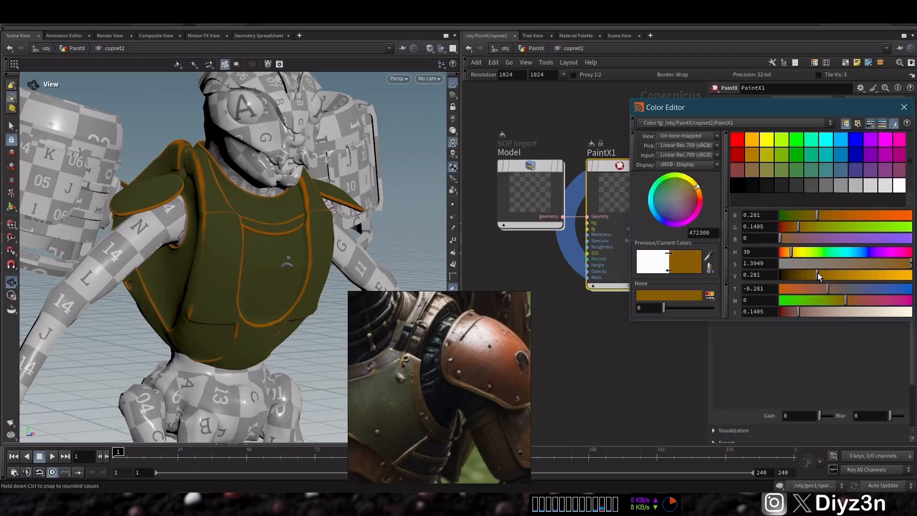
key(Escape)
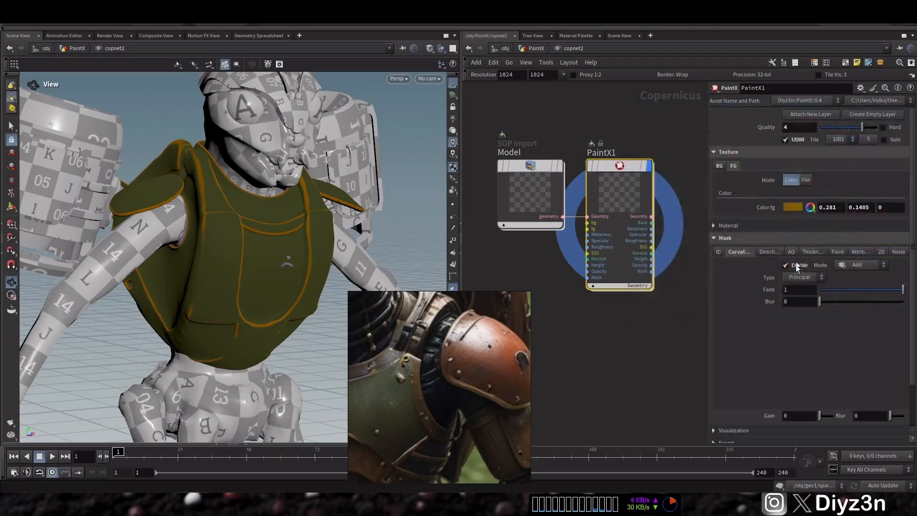
Step: Set the Curvature mask Blur to 1 and Fade to about 0.497
click(840, 303)
click(840, 291)
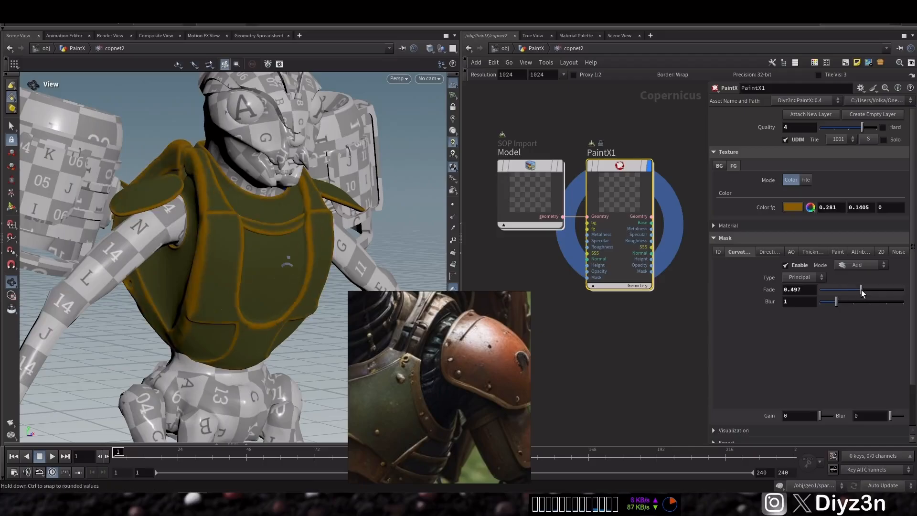
drag(226, 222, 271, 213)
right_drag(272, 212, 258, 239)
middle_drag(436, 402, 512, 368)
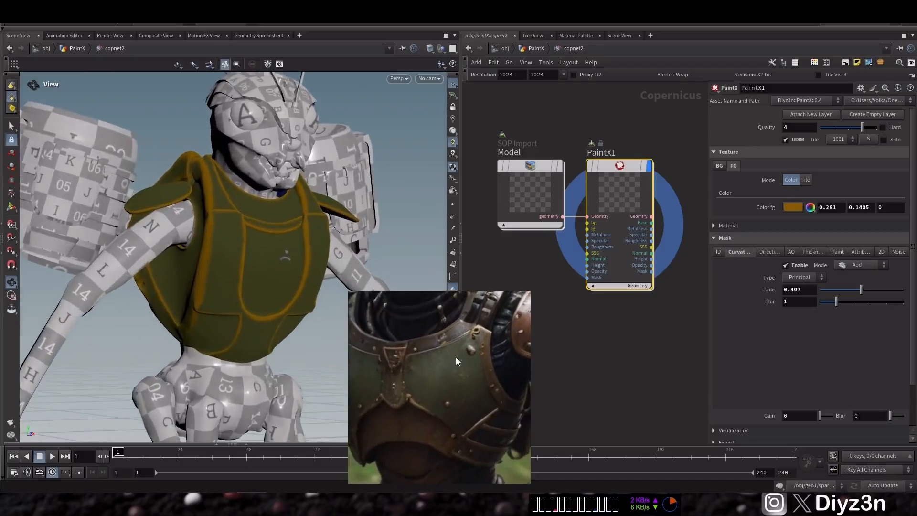
Step: Darken the foreground color to an HSV value of 0.16
click(811, 207)
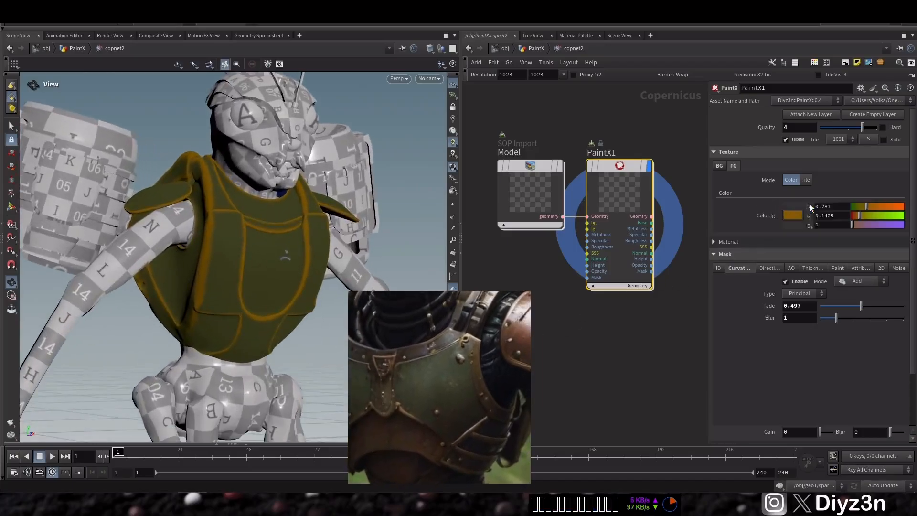
click(810, 220)
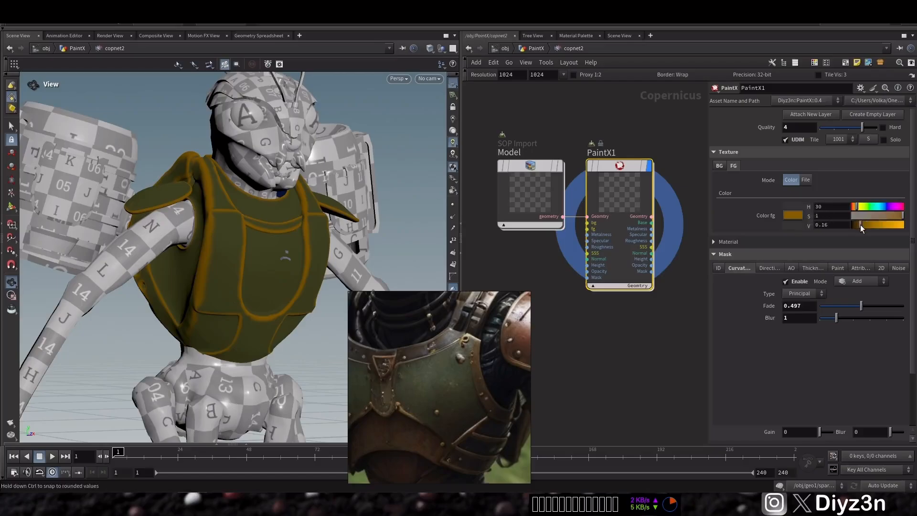
Step: Widen the parameter pane and set the Material Metalness intensity to 0.148 with RGB inputs
click(713, 152)
drag(708, 150, 672, 150)
click(677, 164)
click(741, 178)
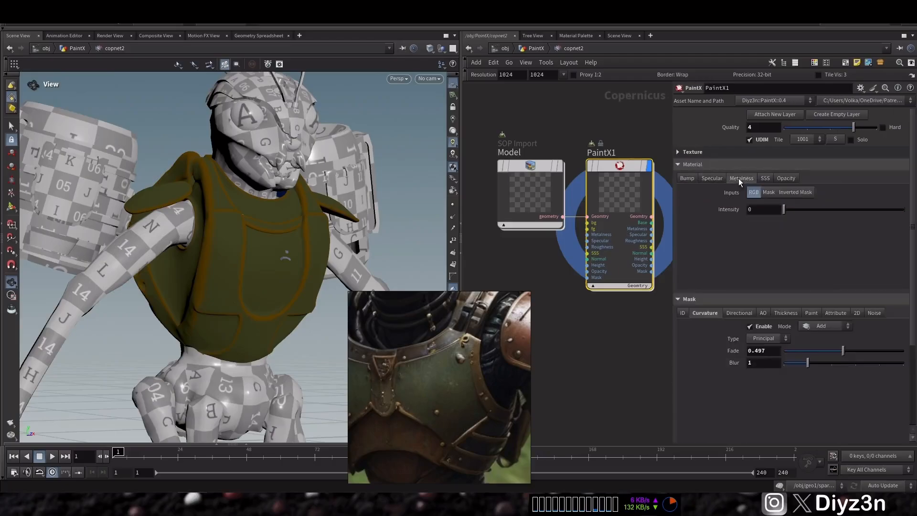
click(833, 209)
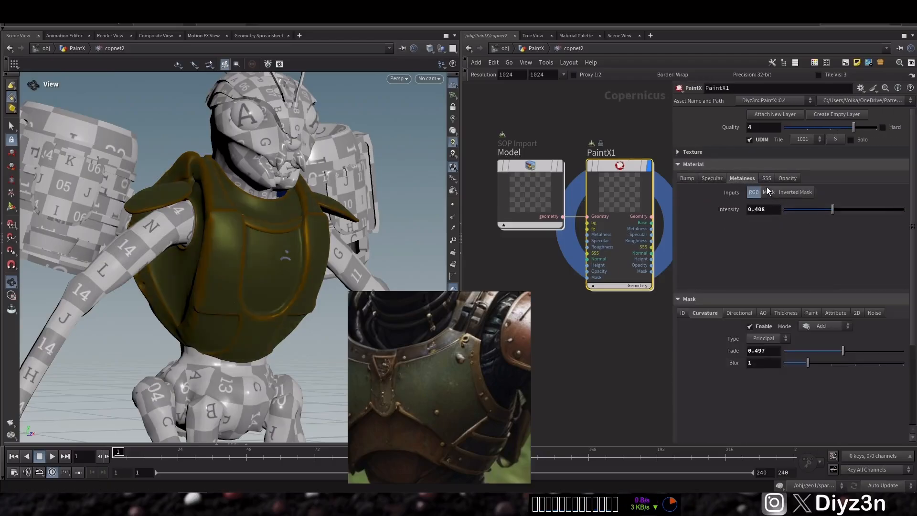
click(767, 191)
mouse_move(833, 209)
mouse_down()
mouse_move(850, 209)
mouse_move(824, 209)
mouse_up()
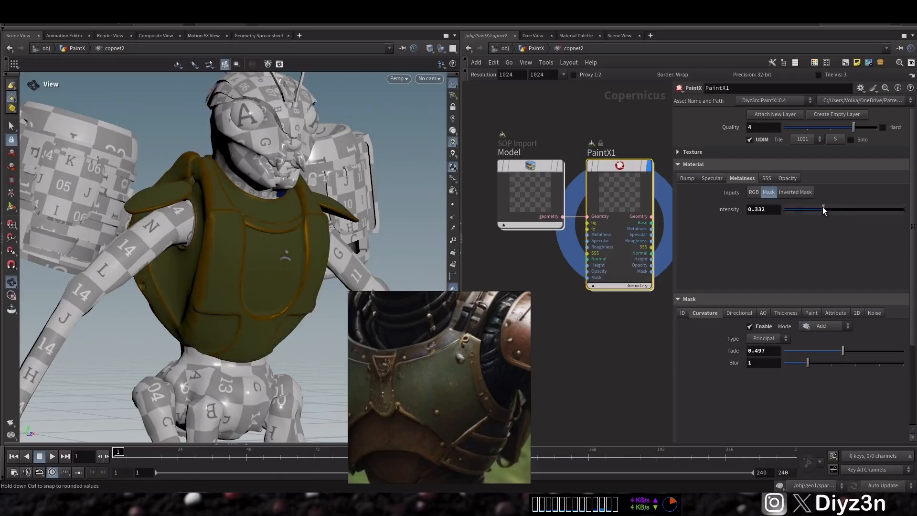
click(753, 191)
click(802, 210)
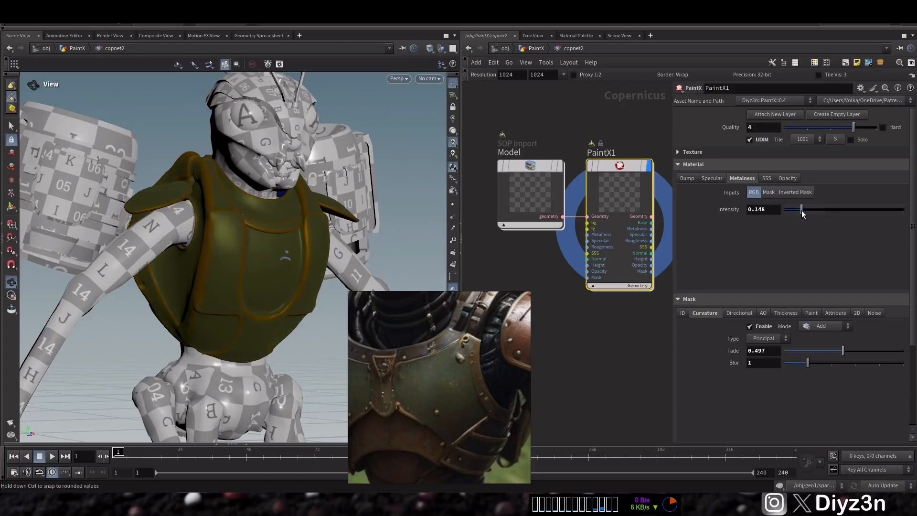
Step: Set the Specular intensity to 2.36 and switch the Metalness inputs to Mask
click(712, 177)
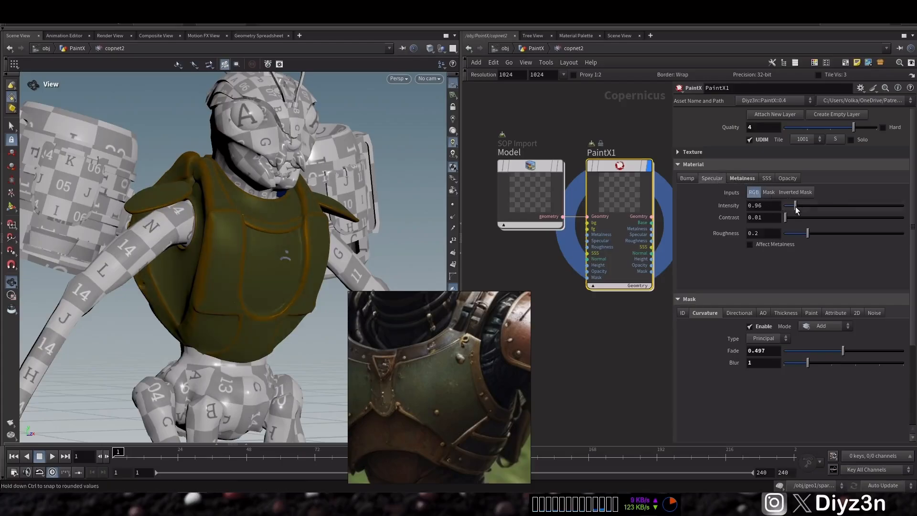
drag(796, 210, 812, 210)
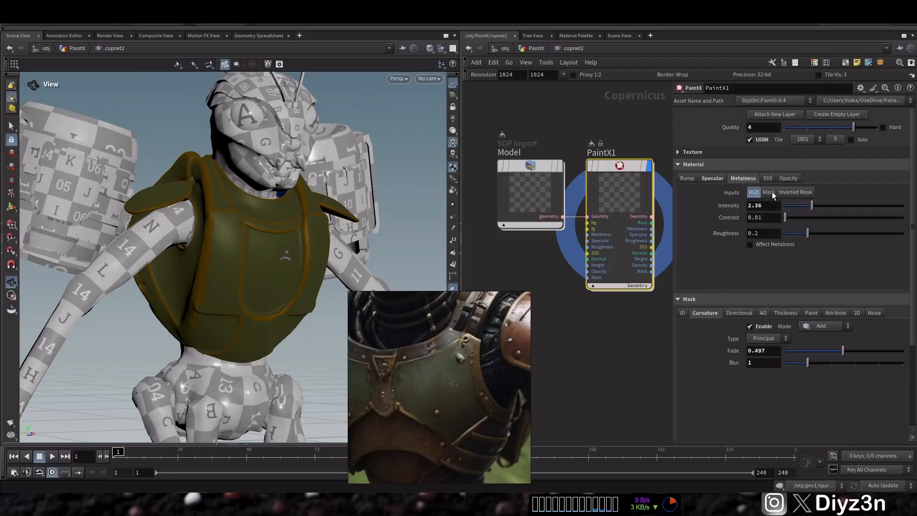
click(768, 192)
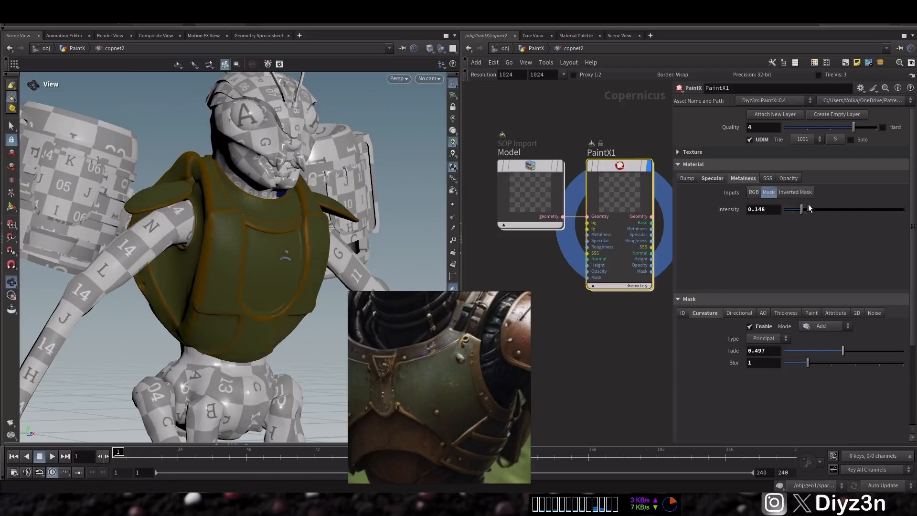
drag(809, 208, 810, 212)
Step: Set the Specular roughness to 0.064
click(712, 179)
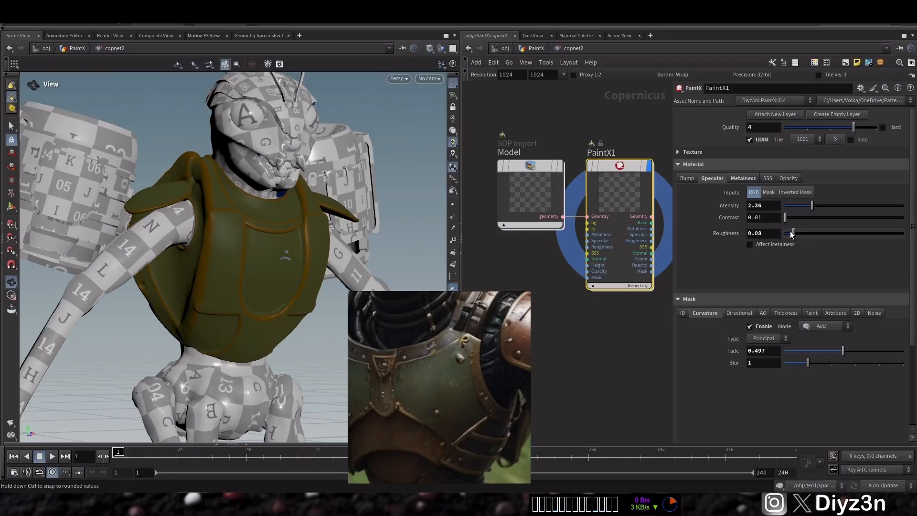
click(835, 235)
click(792, 233)
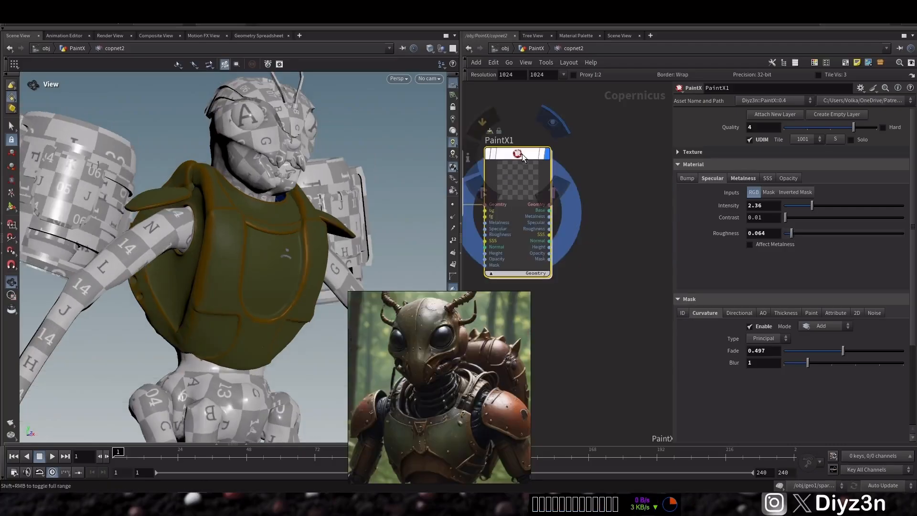
Step: Copy the PaintX1 node and paste a duplicate into the network
key(ctrl+c)
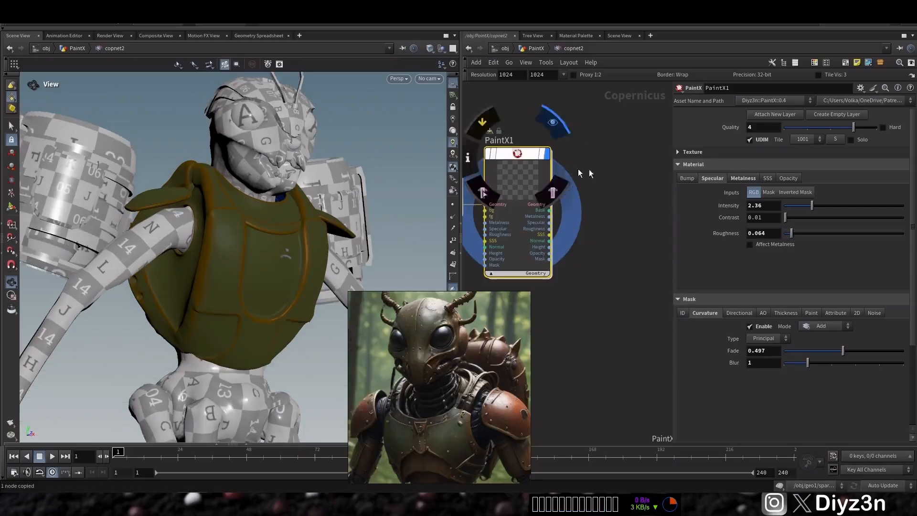
click(604, 170)
key(ctrl+v)
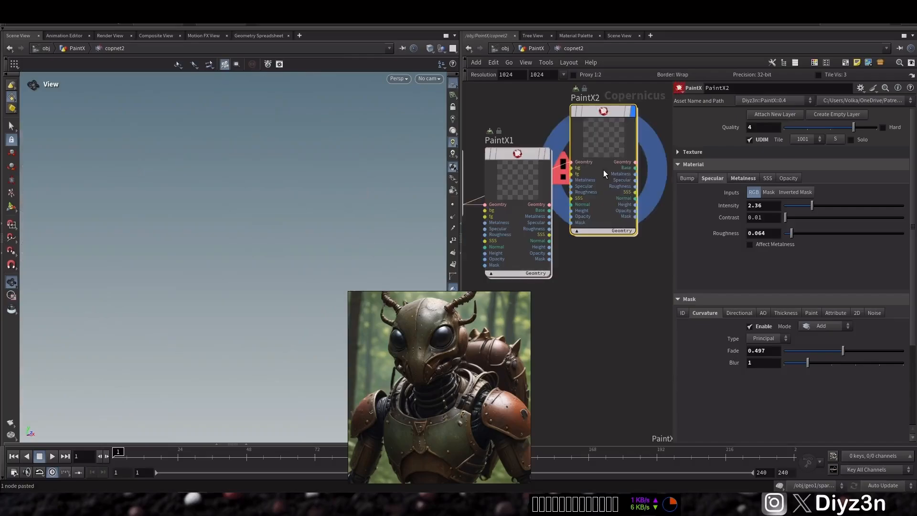
Step: Set the duplicate's Quality to 1 and wire PaintX1's Geometry output into its Geometry input
click(789, 127)
drag(550, 205, 564, 167)
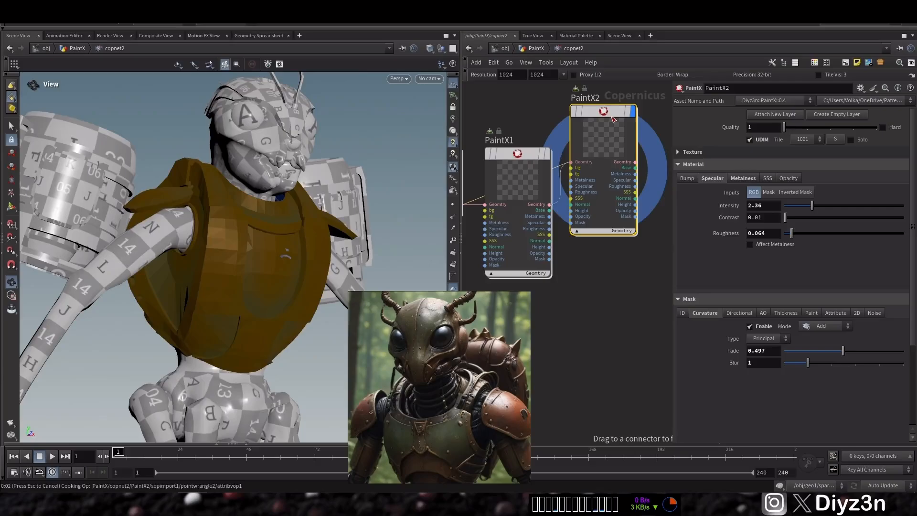
Step: Assign PaintX2 to the helmet and shoulder-pad primitives by selecting them in the viewport
mouse_move(613, 119)
mouse_down()
mouse_move(601, 177)
mouse_move(619, 159)
mouse_up()
click(835, 140)
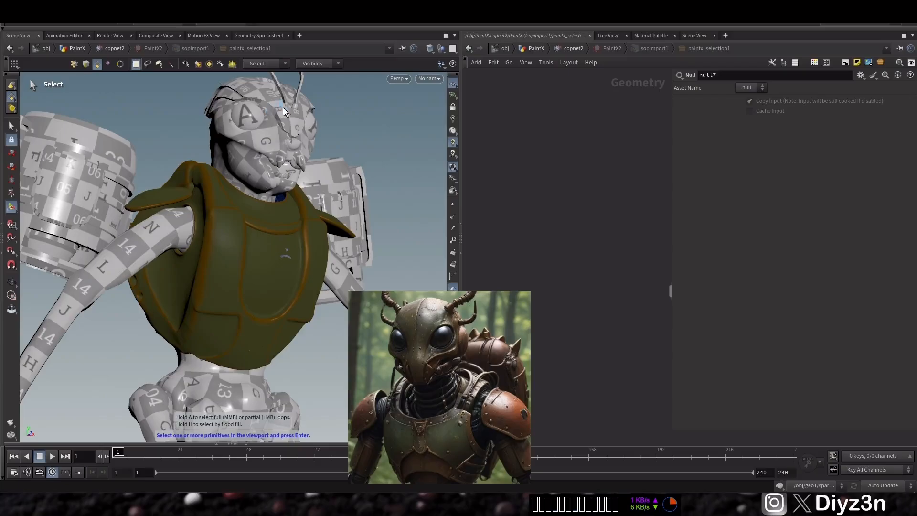
key(Return)
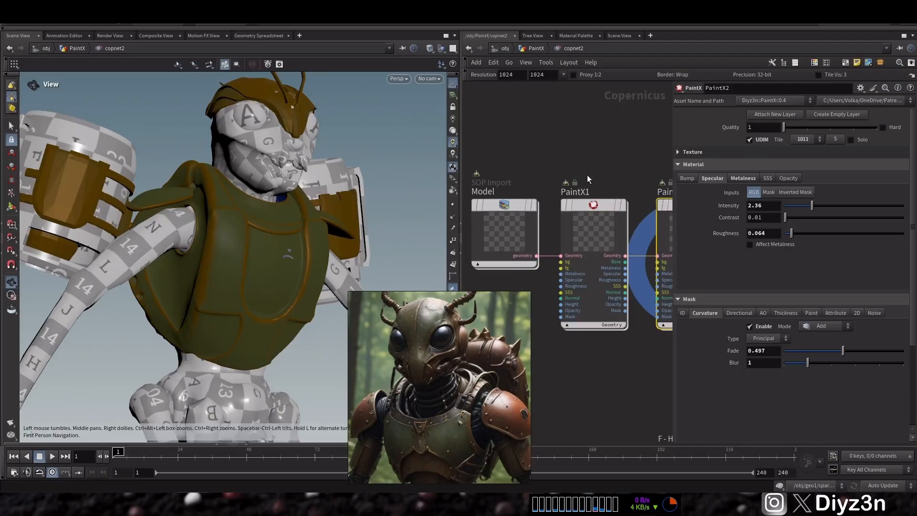
Step: Set PaintX2's Quality to 4
click(829, 127)
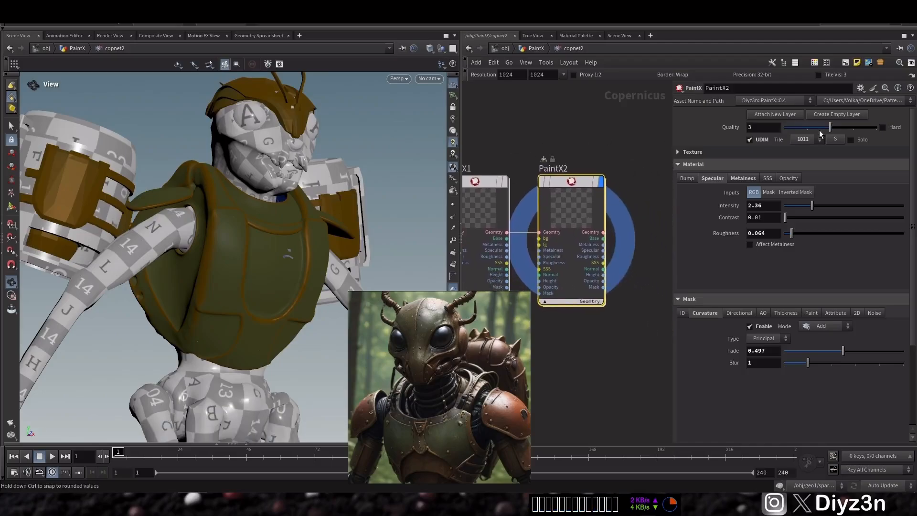
drag(275, 138, 335, 216)
right_drag(287, 115, 469, 123)
click(854, 127)
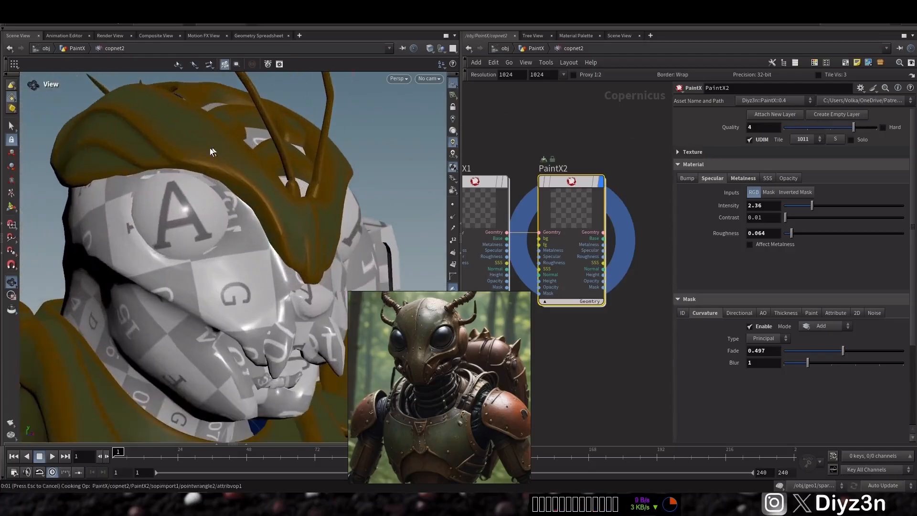
Step: Create an empty layer node after PaintX2 and assign it to the backpack primitives
right_drag(172, 142, 53, 248)
middle_drag(168, 267, 187, 203)
drag(187, 203, 169, 187)
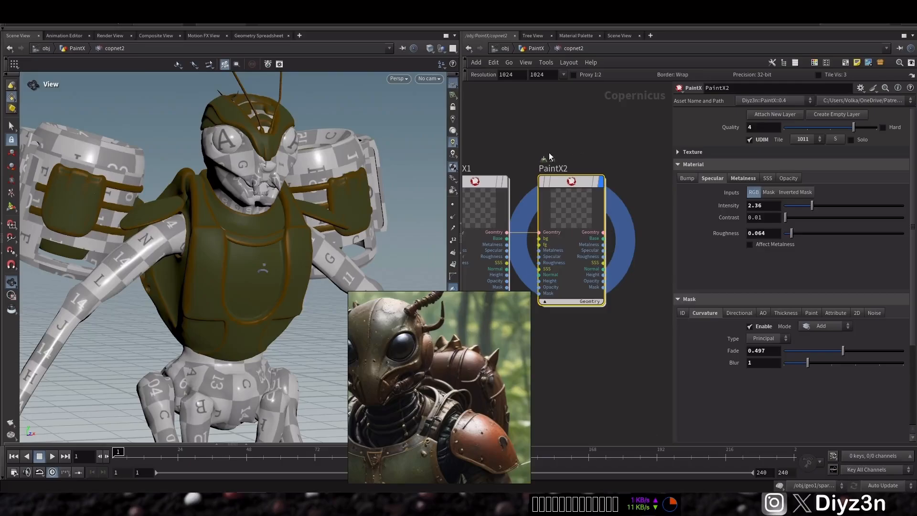
middle_drag(565, 149, 529, 123)
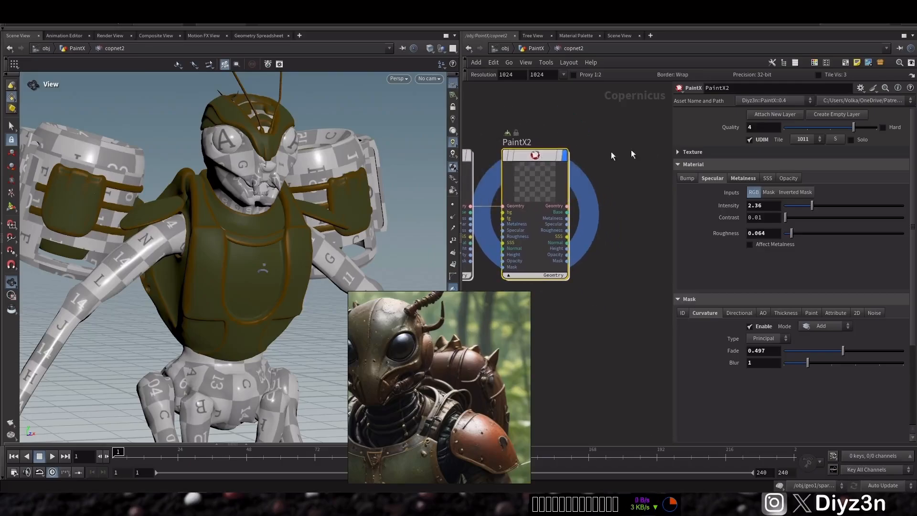
click(857, 115)
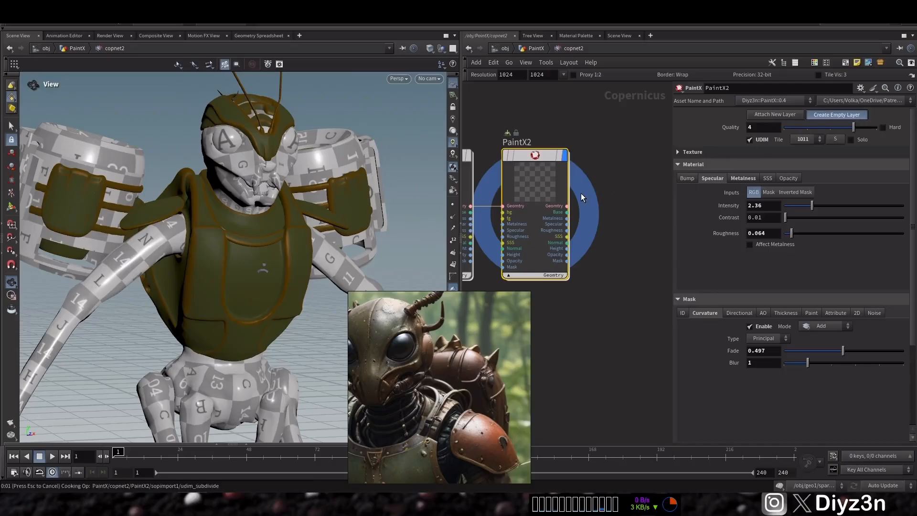
click(840, 140)
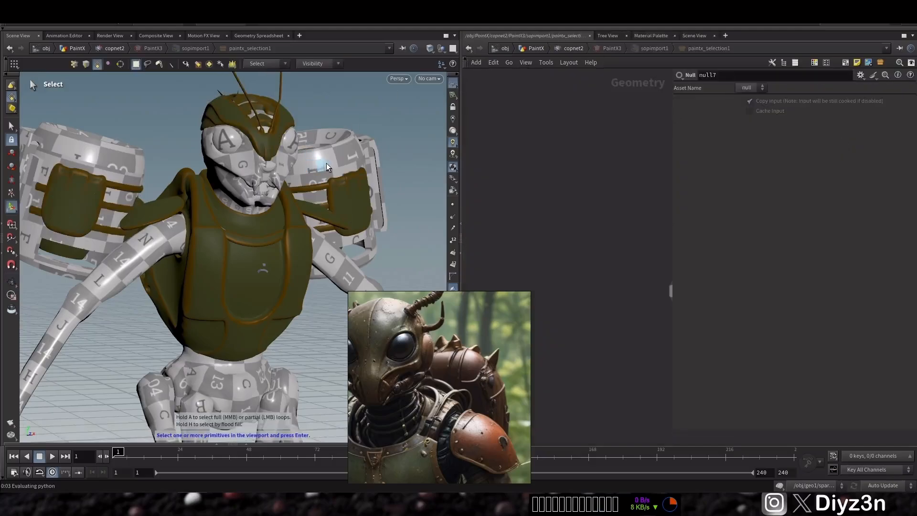
key(Return)
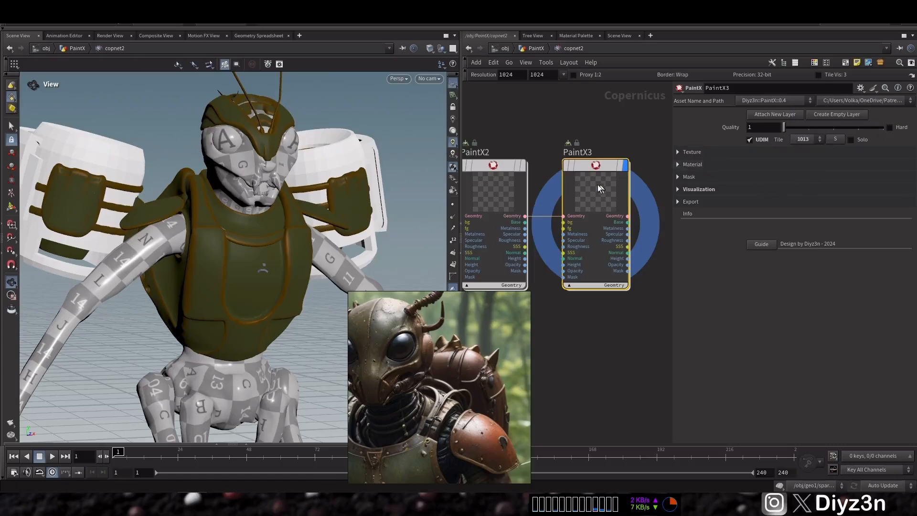
Step: Set the new layer's background color to H 28, S 0.867, V 0.082
click(720, 153)
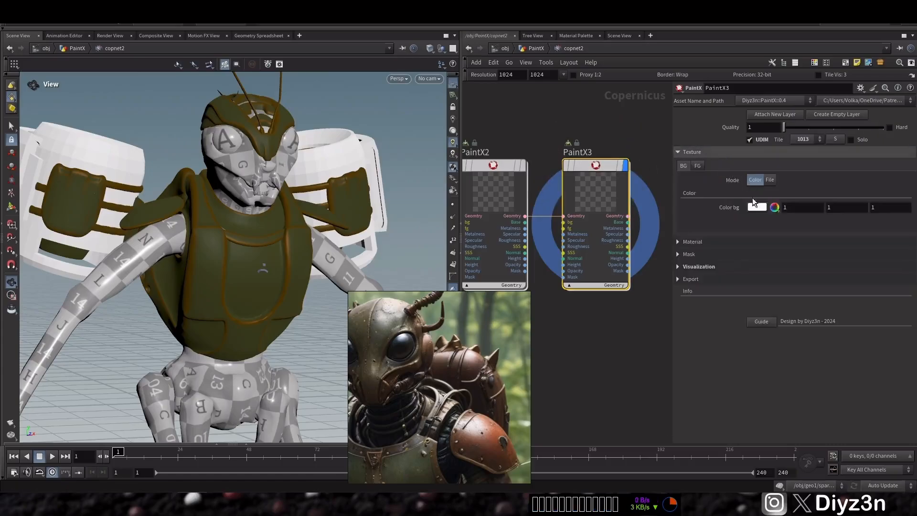
click(774, 217)
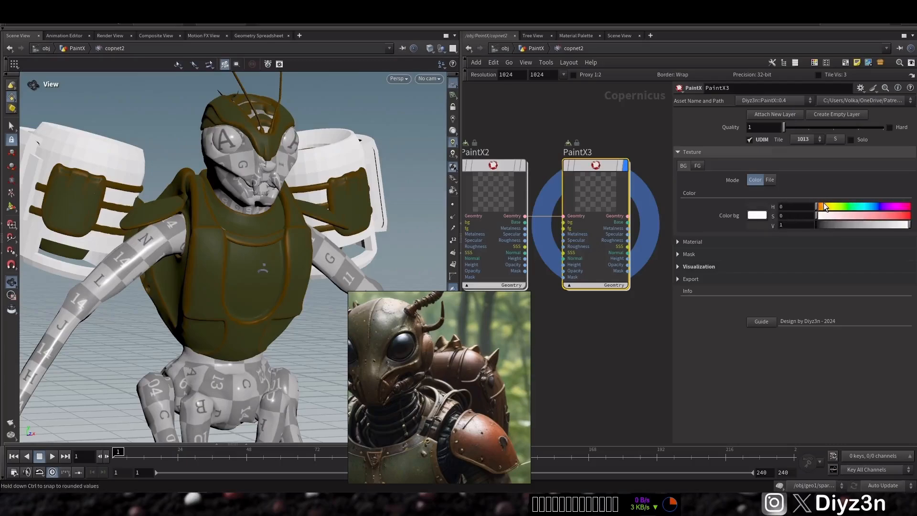
click(825, 207)
drag(899, 216, 897, 217)
drag(834, 229, 825, 231)
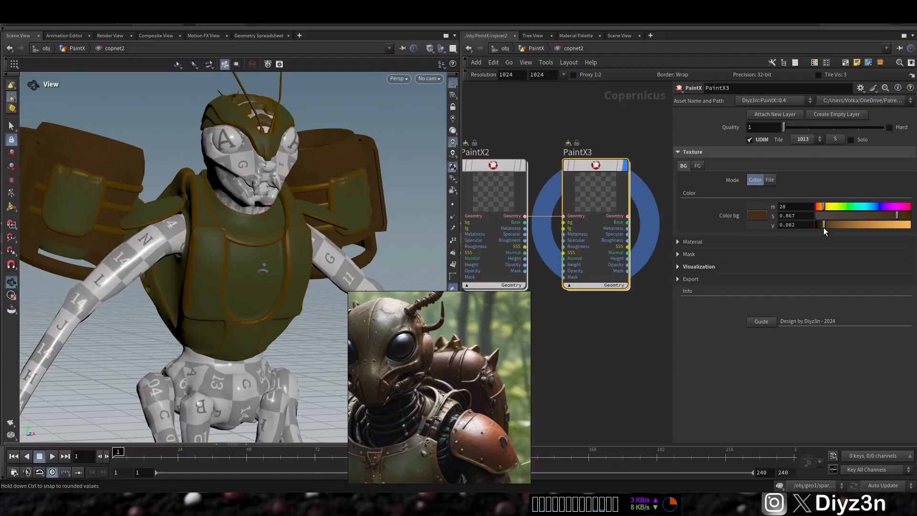
Step: Set the layer's Metalness intensity to 0.655
click(686, 152)
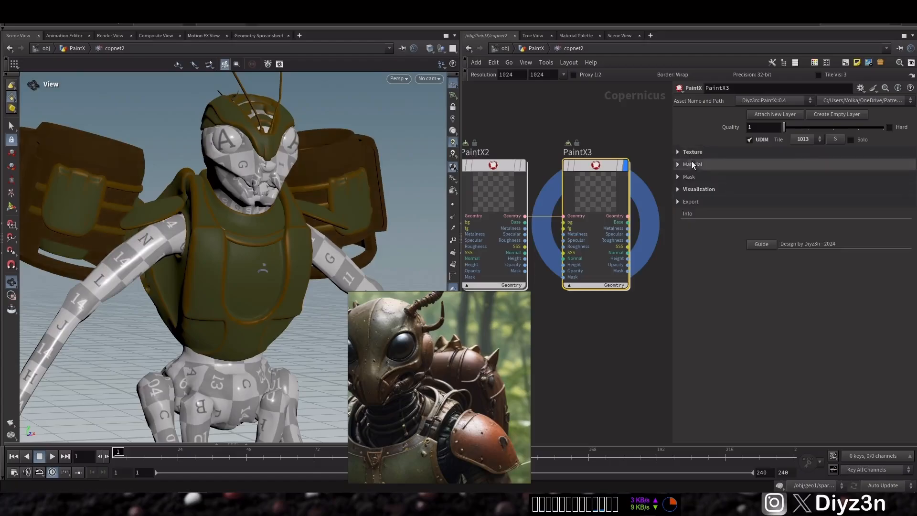
click(700, 165)
click(742, 178)
drag(784, 209, 866, 210)
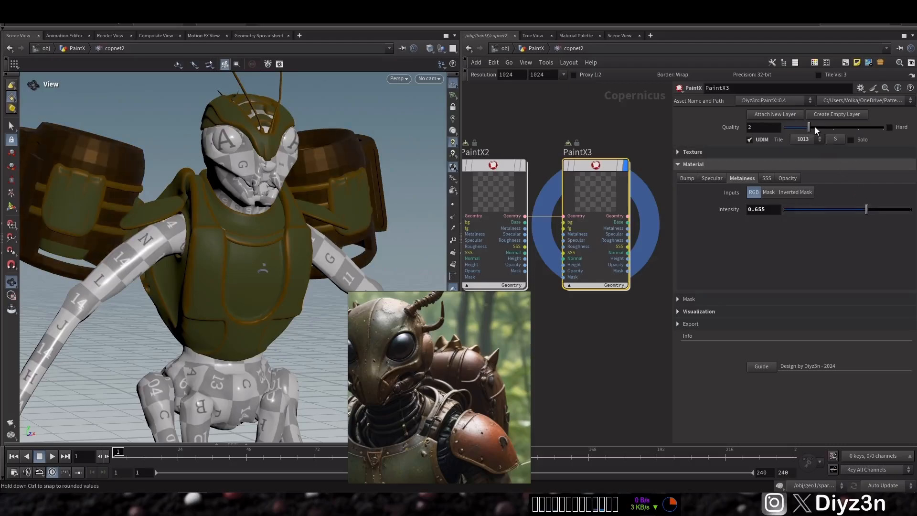
mouse_move(305, 167)
mouse_down()
mouse_move(261, 178)
mouse_move(279, 150)
mouse_move(305, 175)
mouse_move(261, 172)
mouse_move(313, 172)
mouse_up()
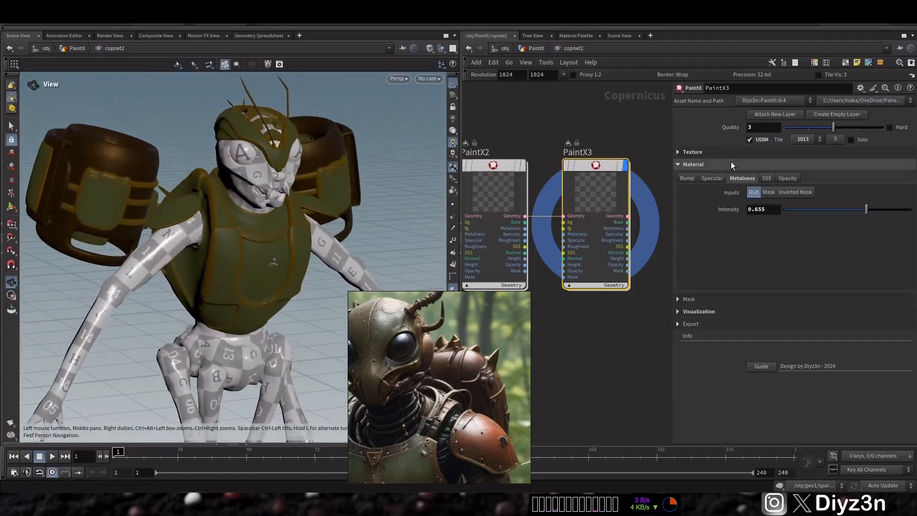
Step: Set the background color's value to 0.138
click(693, 152)
drag(832, 222, 828, 225)
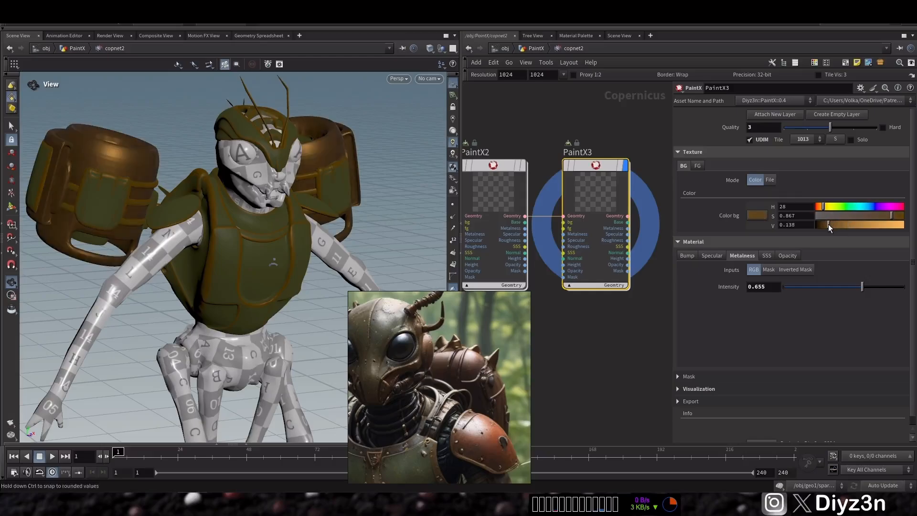
click(700, 152)
click(701, 153)
click(701, 153)
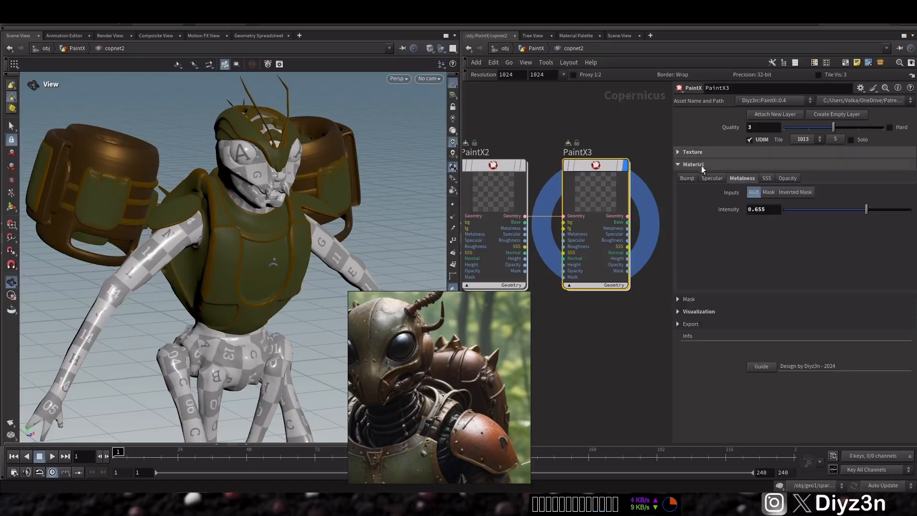
Step: Switch the layer's mask to the Noise type with Enable on
click(701, 164)
click(700, 177)
click(872, 191)
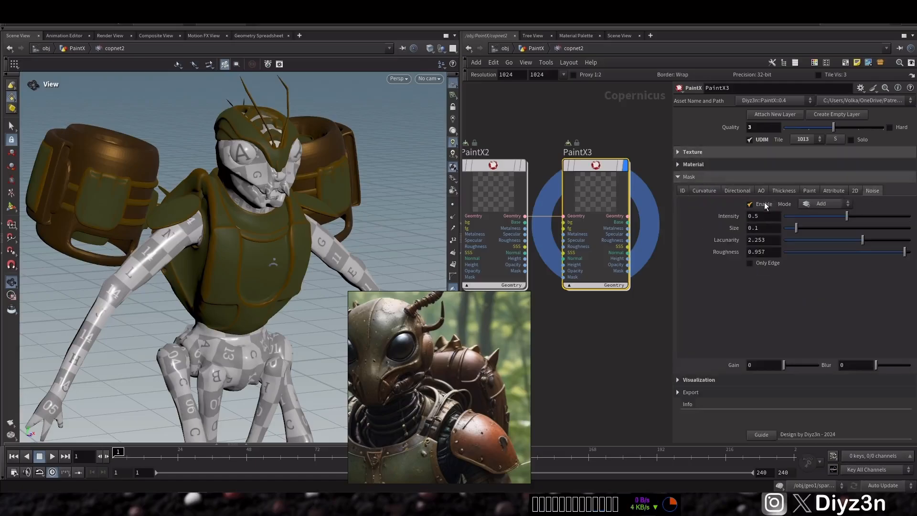
click(708, 156)
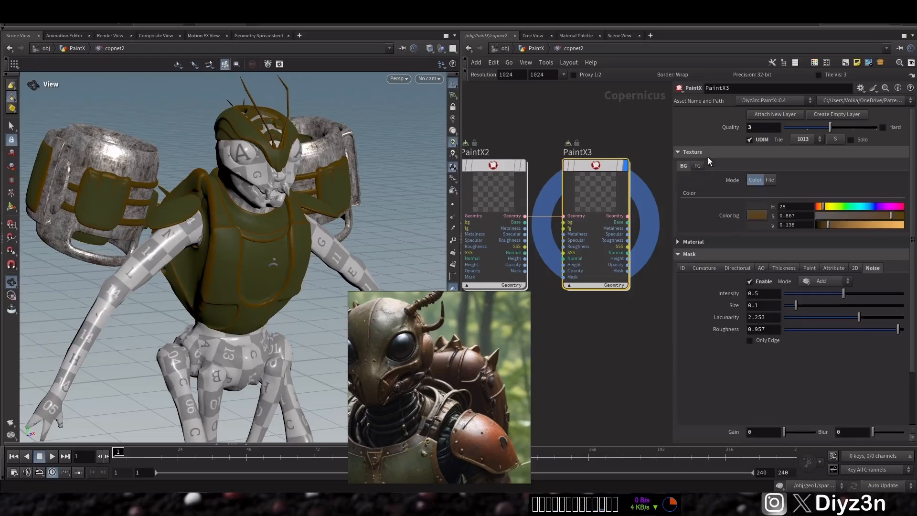
click(708, 155)
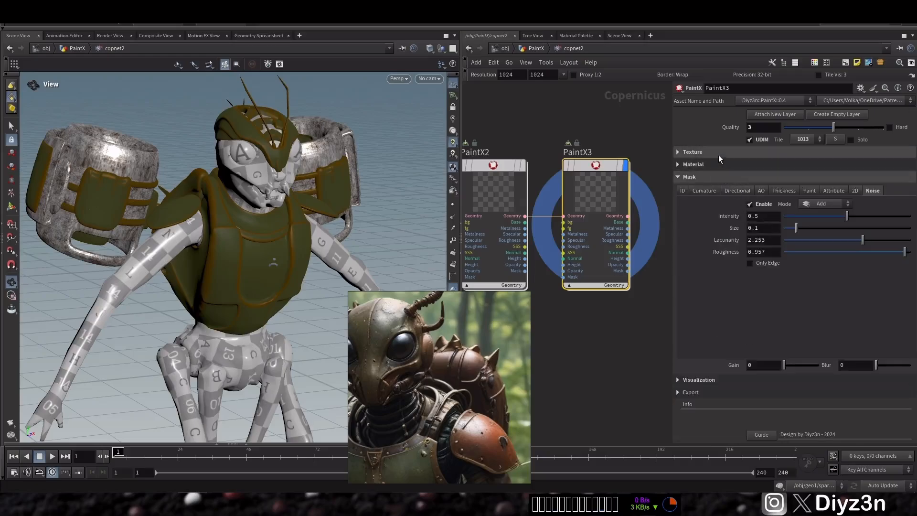
Step: Set the layer's foreground color to H 12, S 0.878, V 0.243
click(719, 155)
click(703, 165)
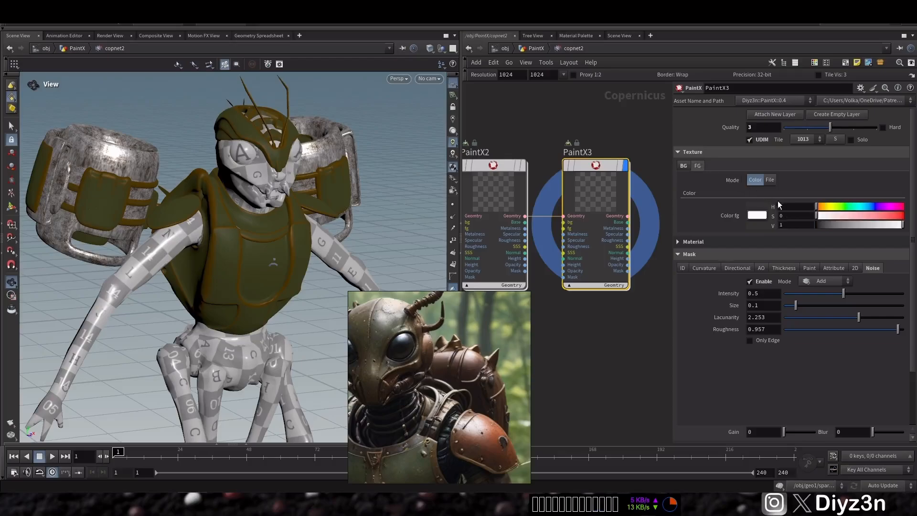
click(823, 205)
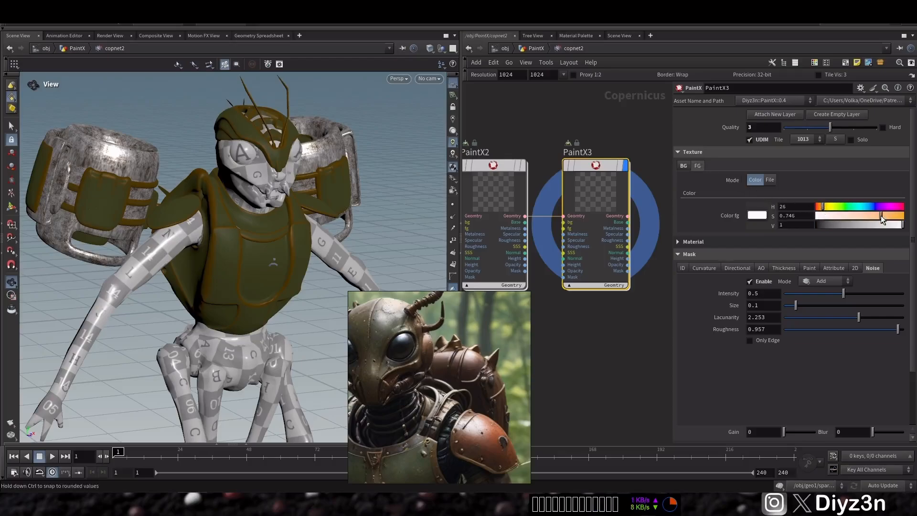
drag(834, 222, 845, 222)
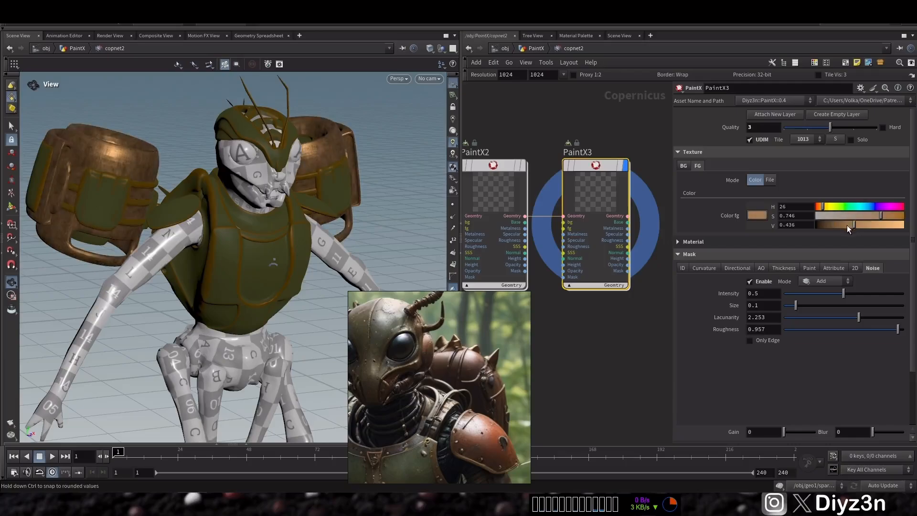
drag(823, 207, 818, 206)
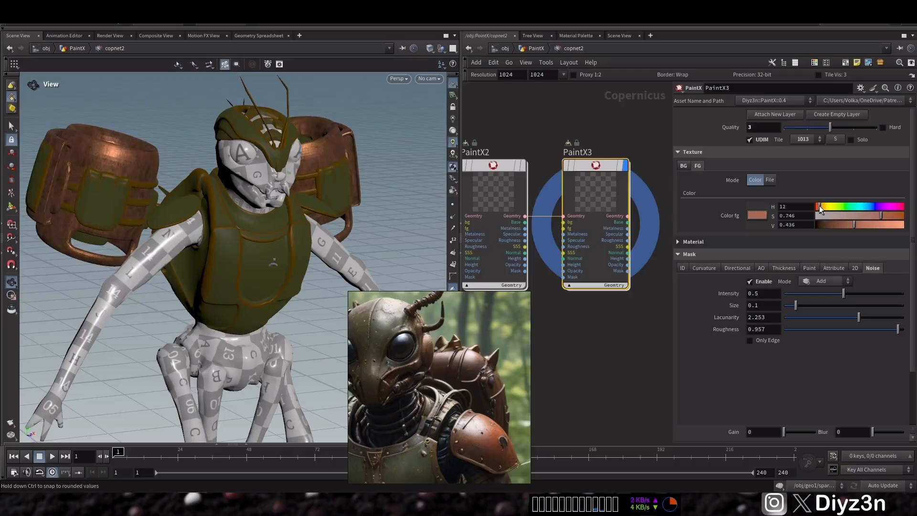
drag(888, 216, 892, 216)
click(838, 222)
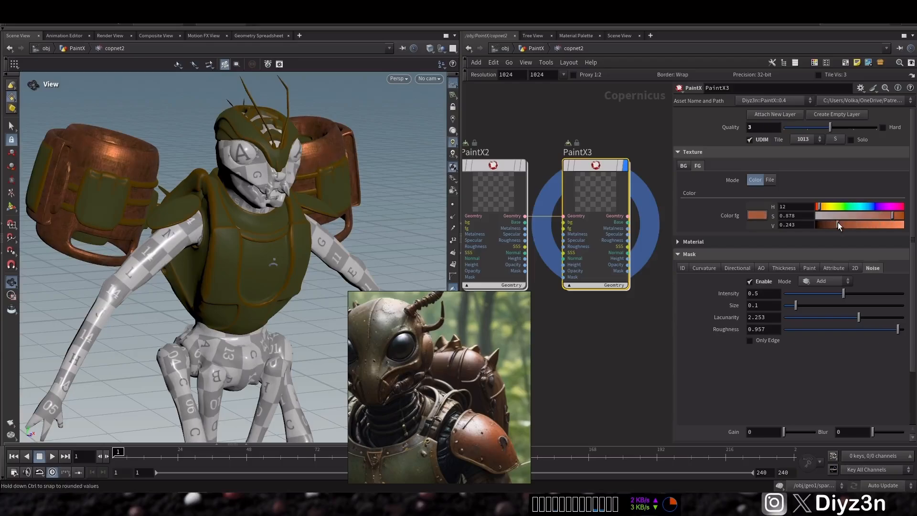
Step: Set the noise mask Intensity to 0.909 and Size to 0.201
click(668, 152)
drag(885, 215, 898, 215)
click(809, 229)
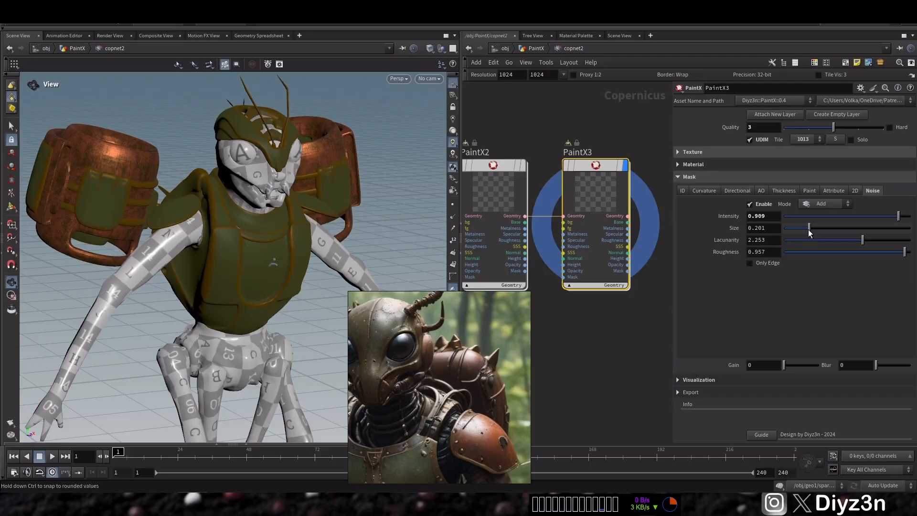
drag(220, 214, 155, 166)
Step: Add another empty PaintX layer after PaintX3 and save the scene
click(828, 115)
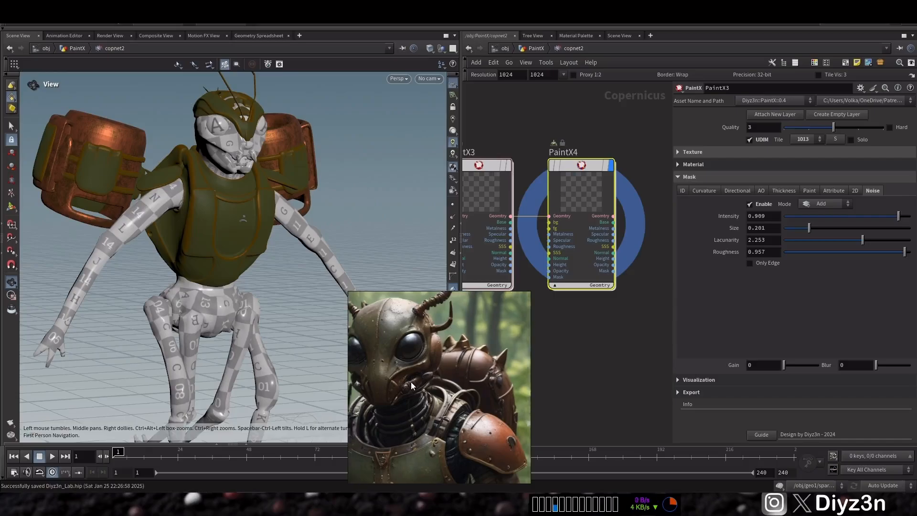
scroll(438, 336, up, 3)
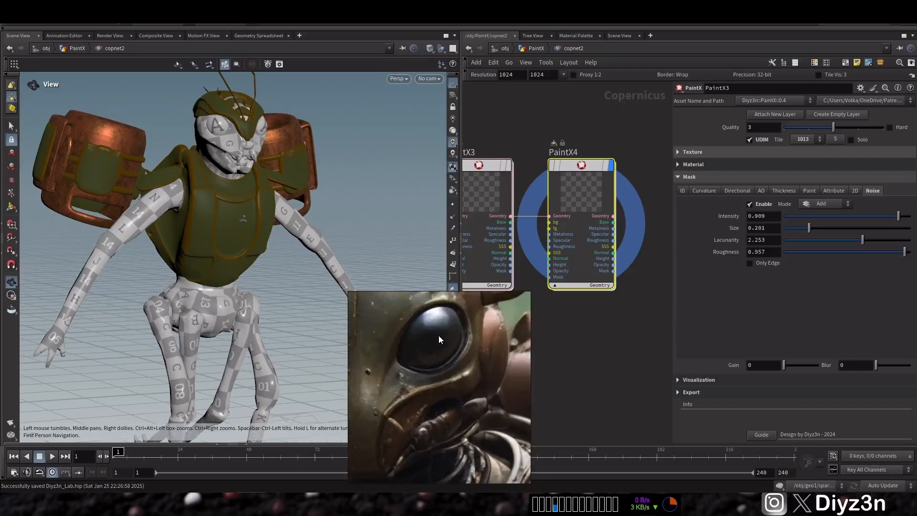
scroll(433, 358, down, 5)
scroll(440, 380, up, 8)
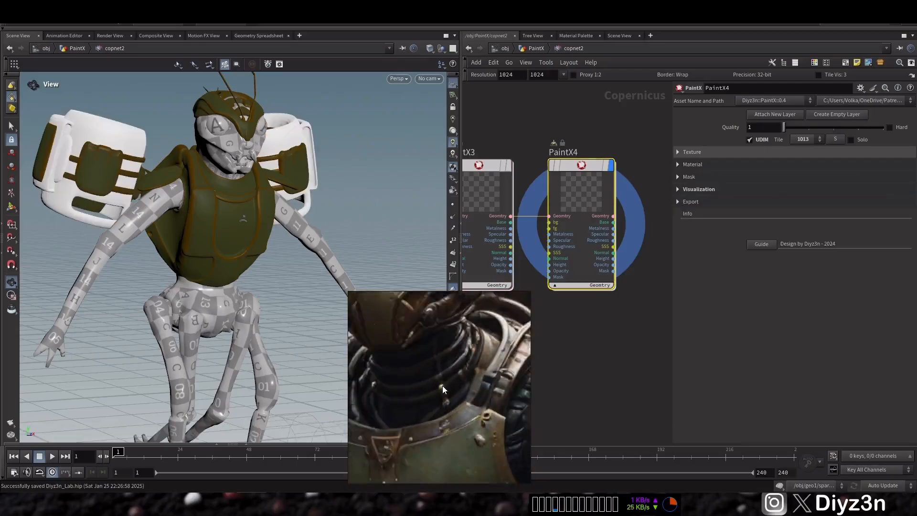
key(ctrl+s)
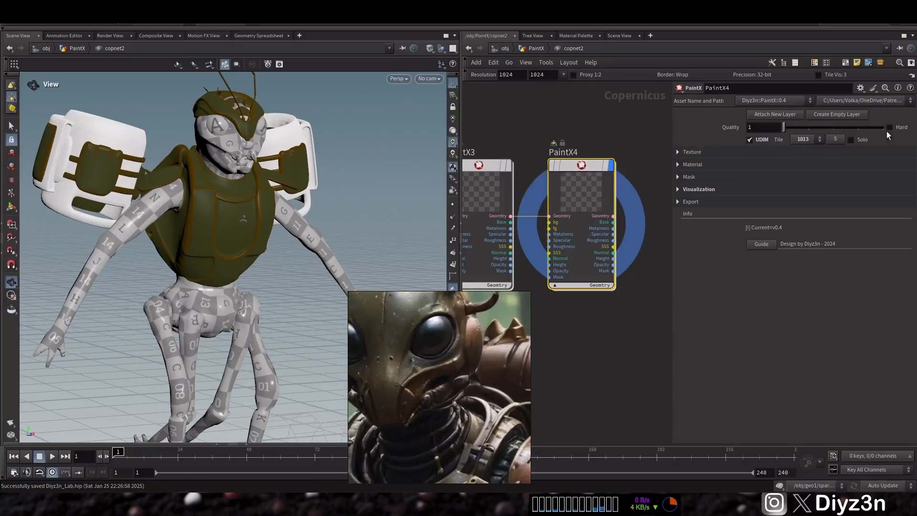
Step: Assign the new layer to the head, arms and abdomen primitives and set its background color value to 0
click(837, 140)
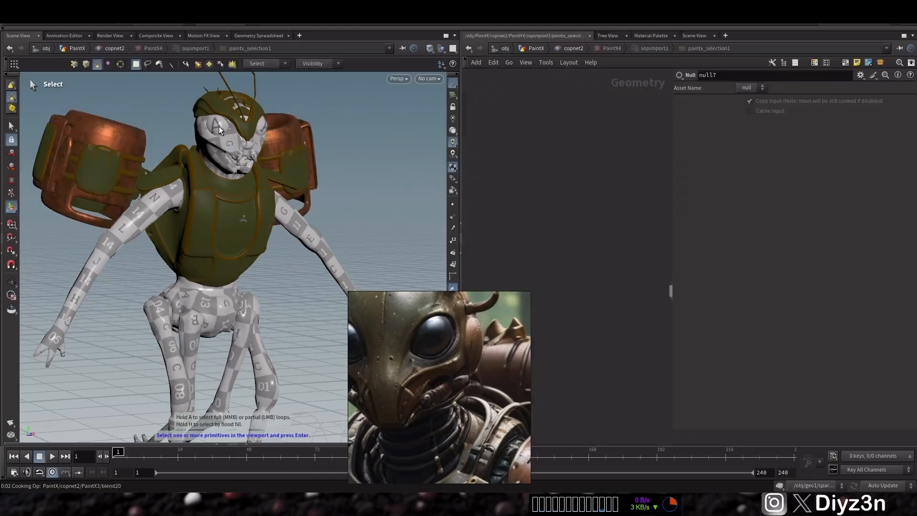
key(Return)
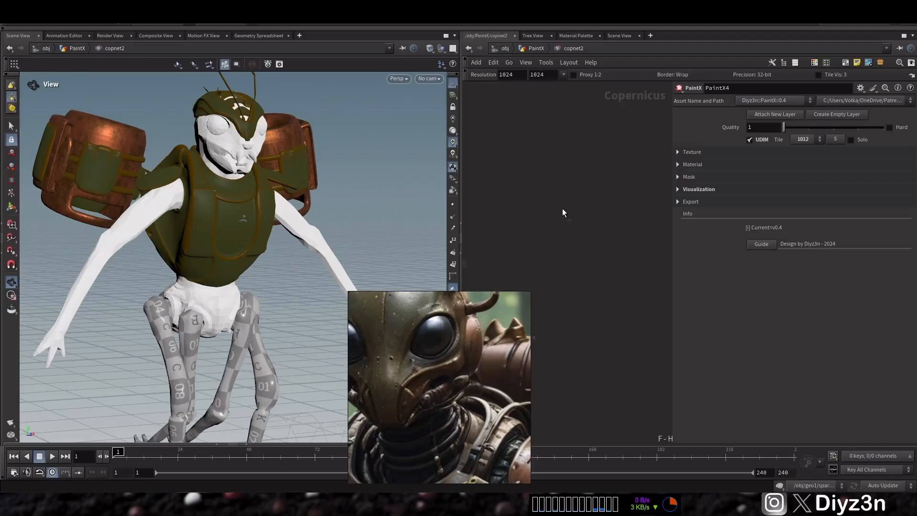
click(691, 152)
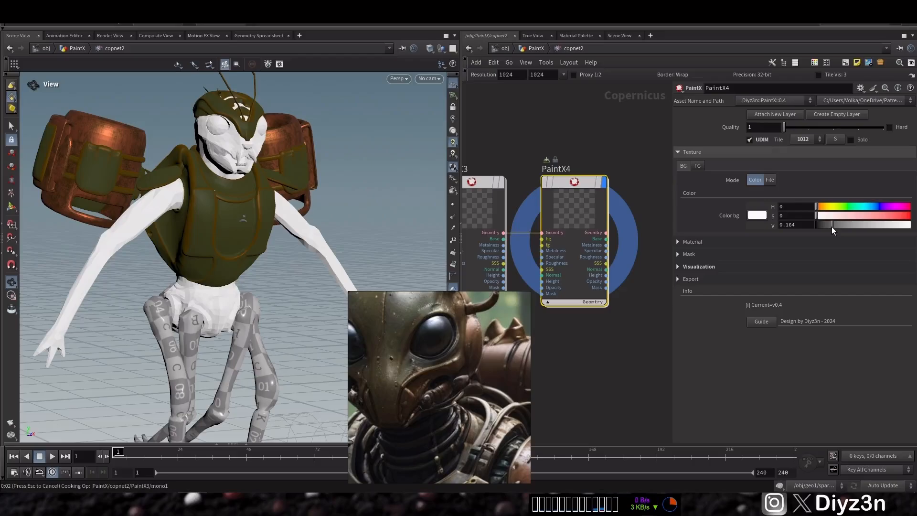
drag(821, 226, 817, 229)
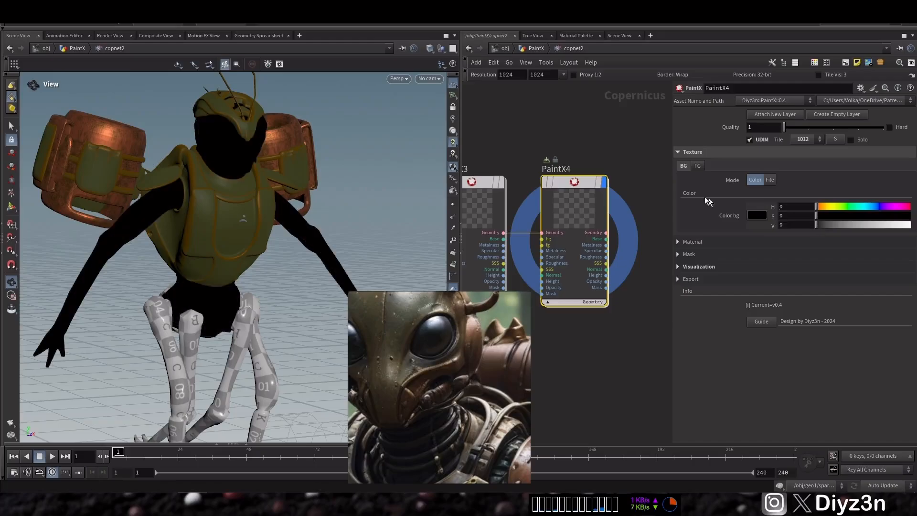
Step: Set the new layer's Specular intensity to 6.52
click(692, 151)
click(692, 164)
click(712, 178)
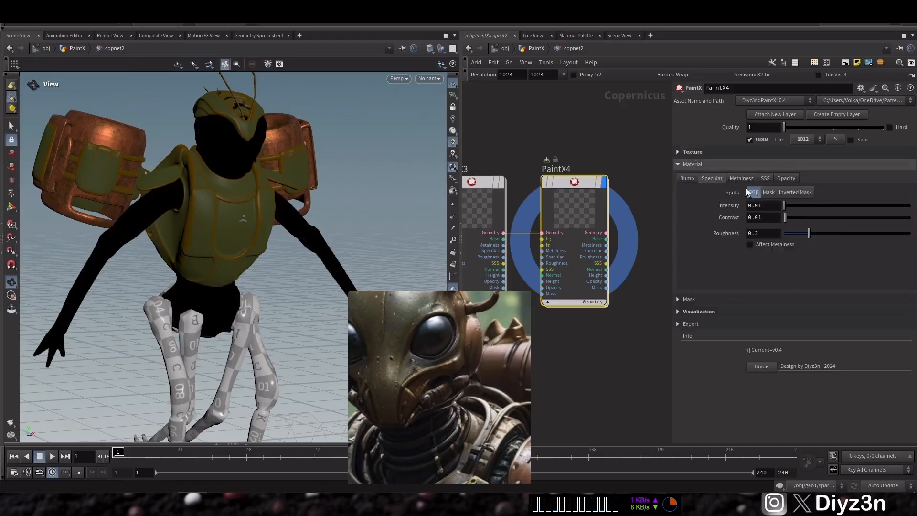
drag(821, 203, 853, 201)
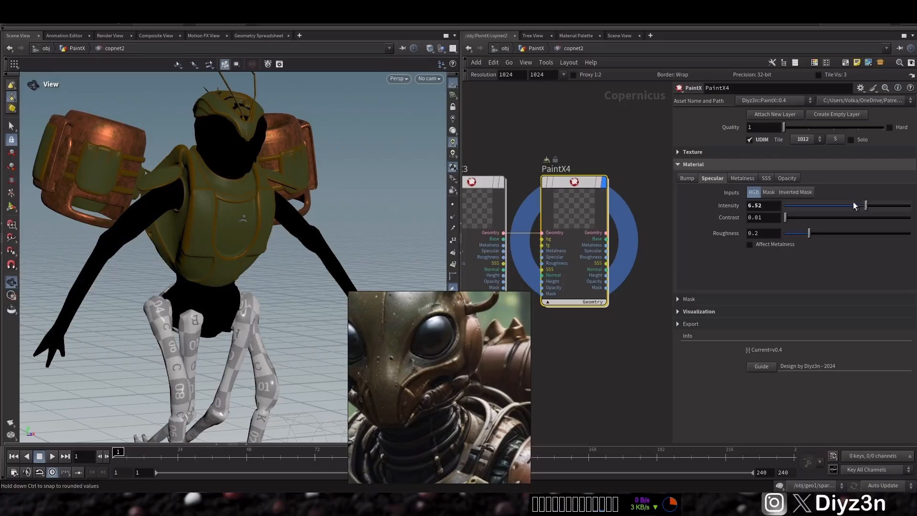
Step: Set the layer's Specular intensity to 4.96 and its Quality to 2
click(847, 205)
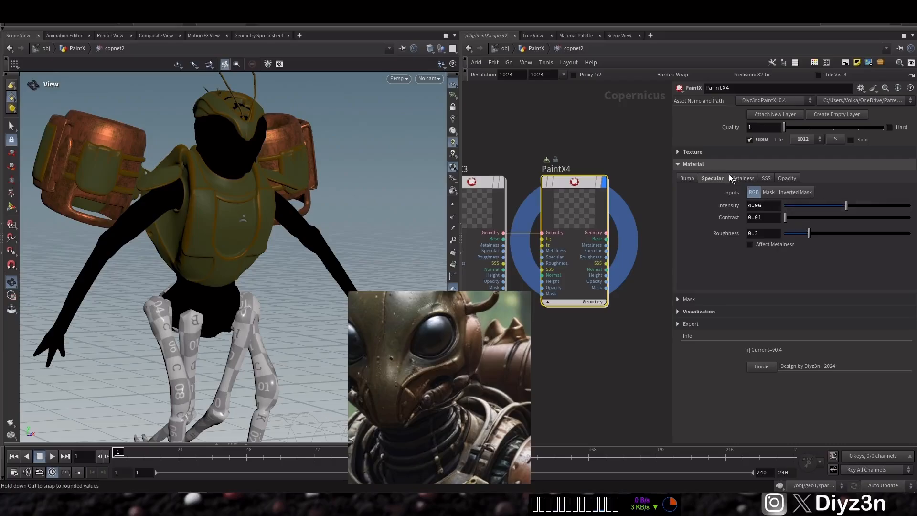
click(694, 153)
drag(822, 228, 823, 228)
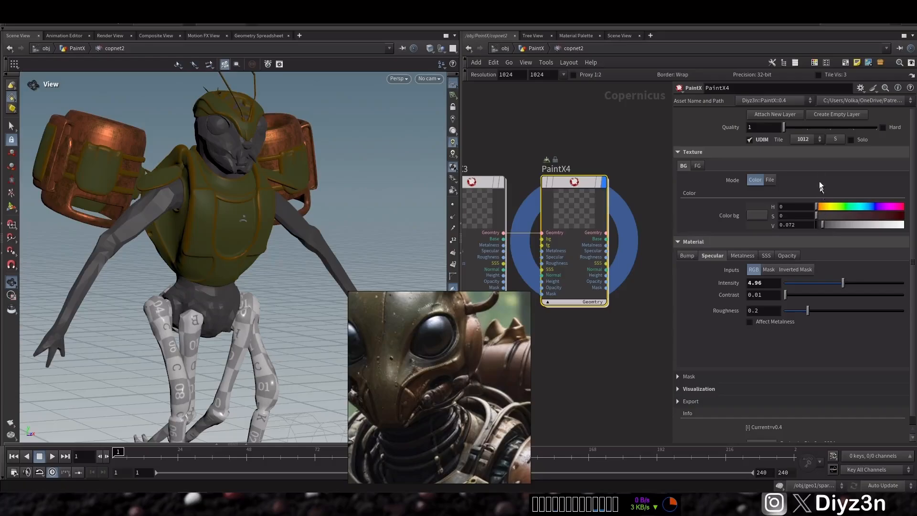
click(806, 127)
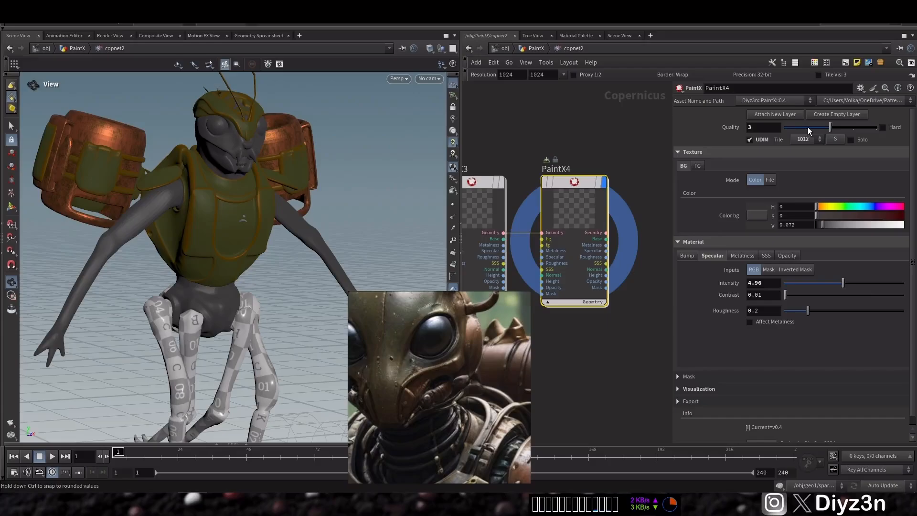
click(809, 127)
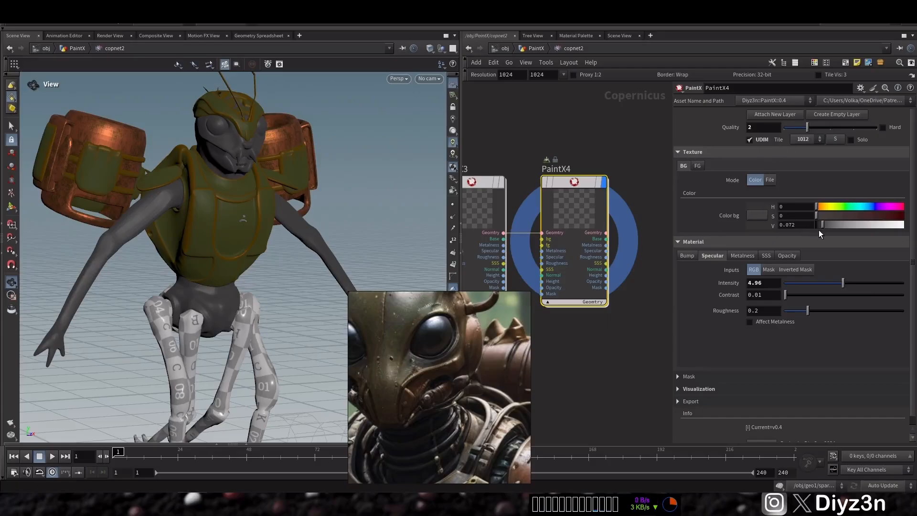
Step: Set the layer's background color value to 0.022
drag(820, 233, 818, 232)
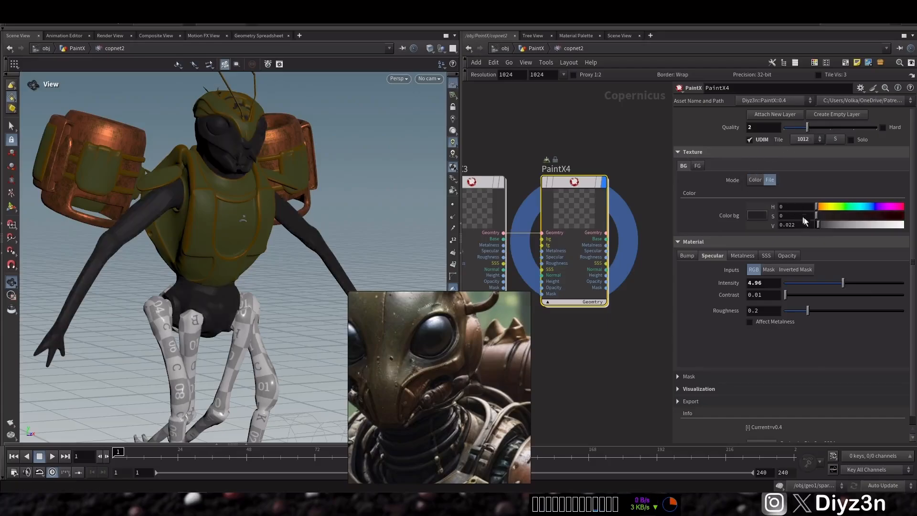
click(770, 180)
click(755, 180)
click(707, 155)
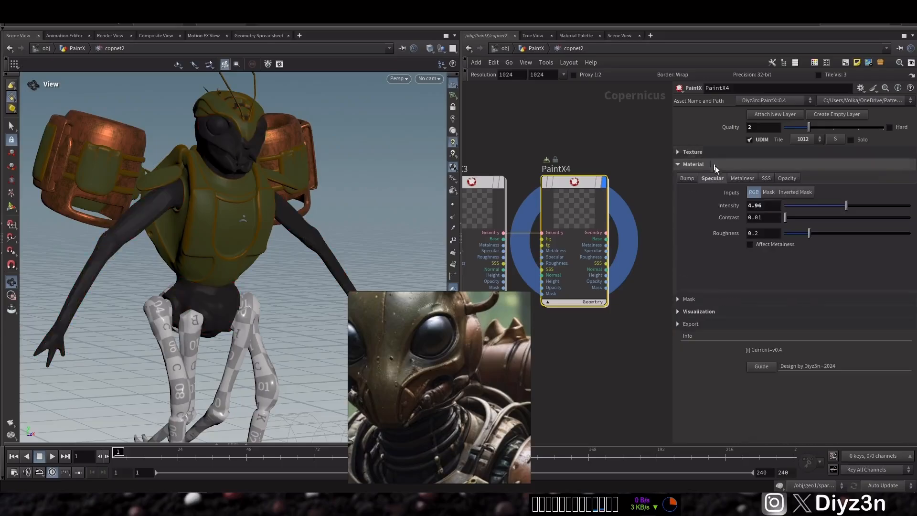
Step: Enable a Noise mask on the layer
click(727, 165)
click(727, 176)
click(872, 191)
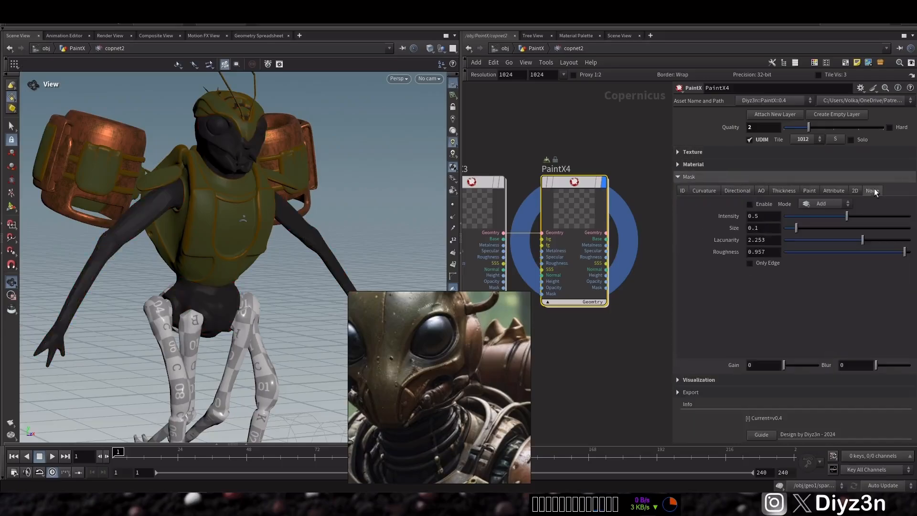
click(764, 206)
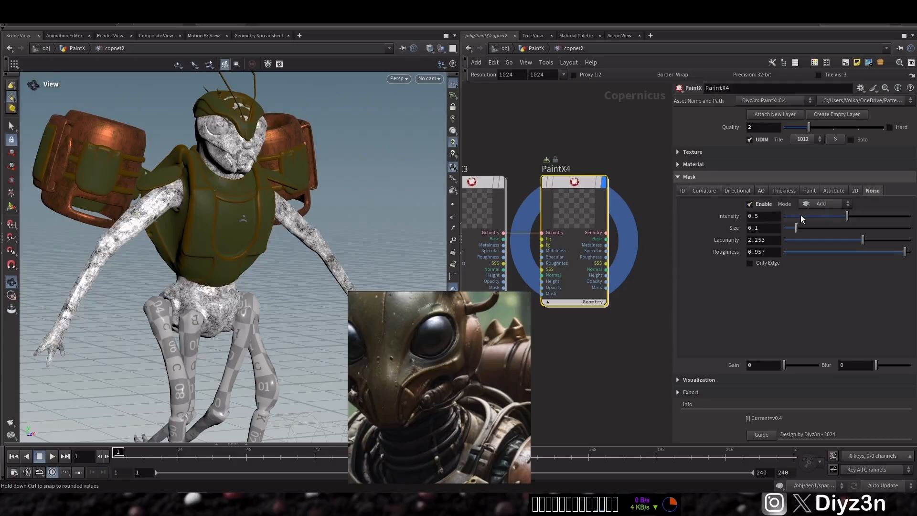
Step: Set the noise mask Intensity to 1 and Size to 0.833
click(836, 226)
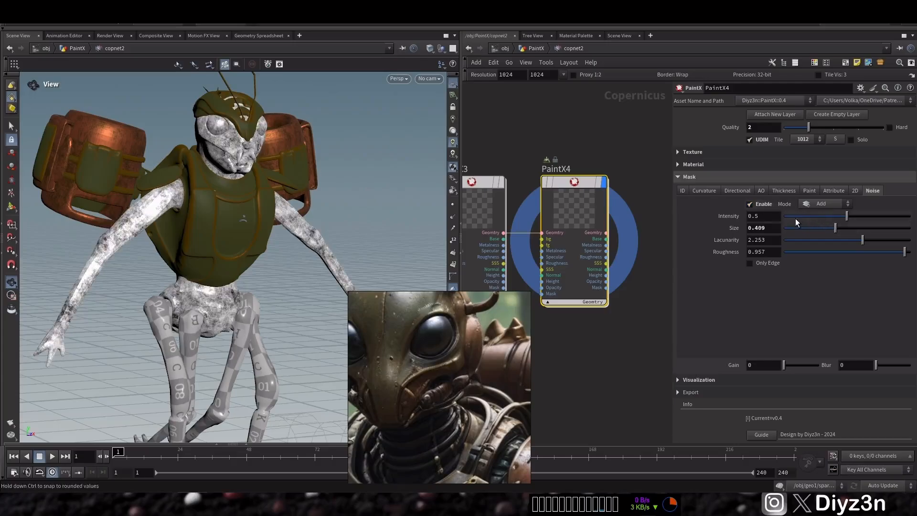
click(795, 218)
click(911, 217)
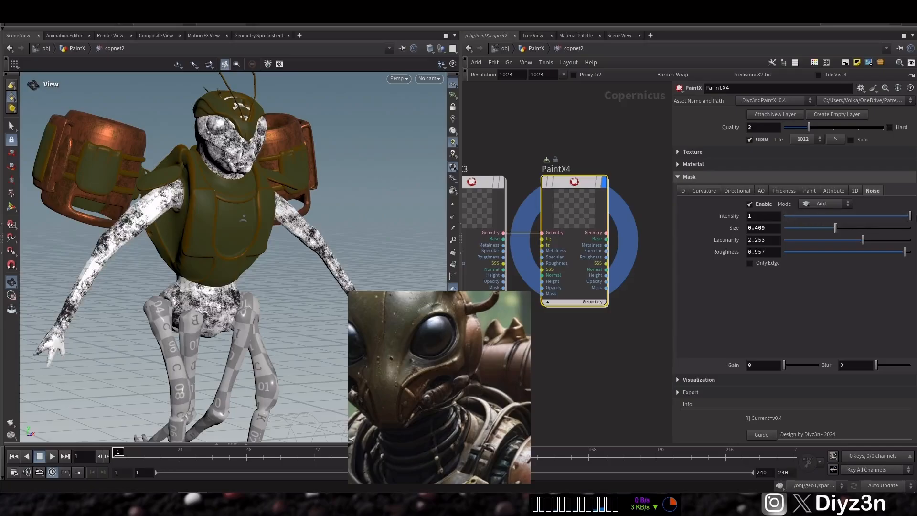
click(887, 227)
Step: Set the noise mask Lacunarity to 2 and Roughness to 0.807
click(809, 240)
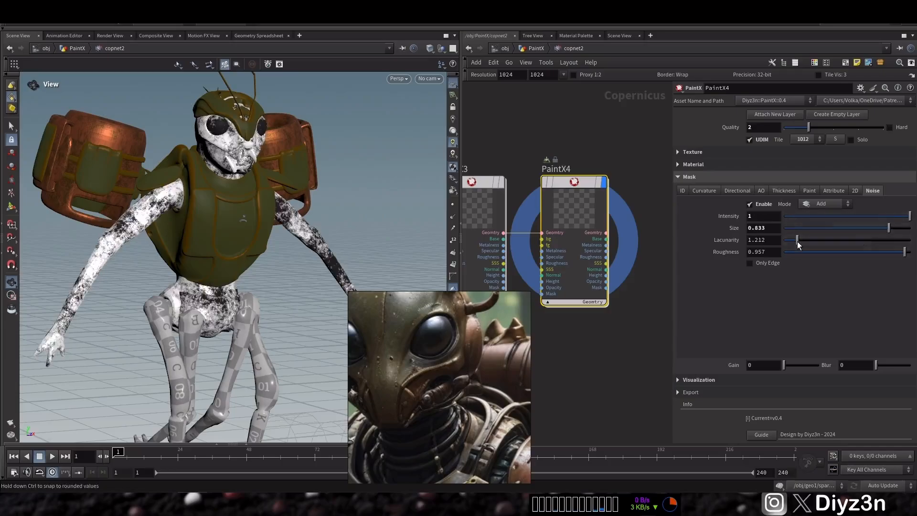
drag(810, 242, 821, 242)
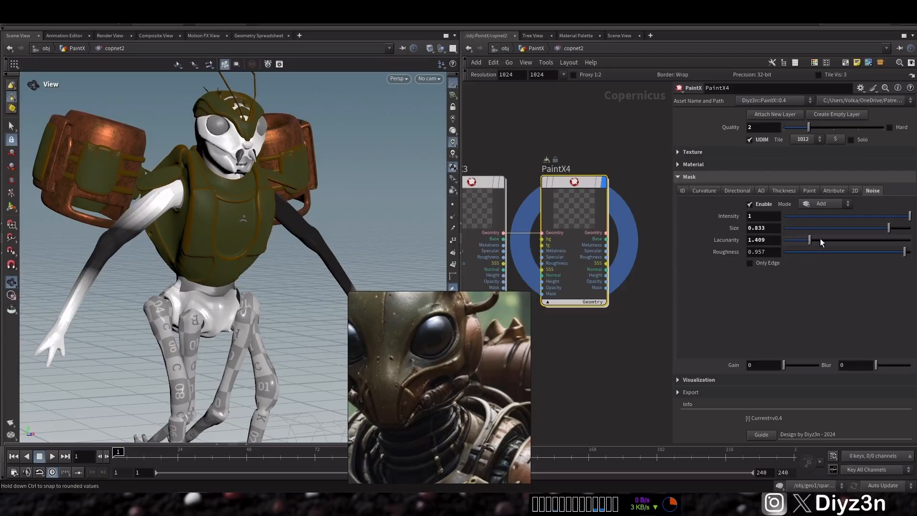
click(823, 240)
click(803, 252)
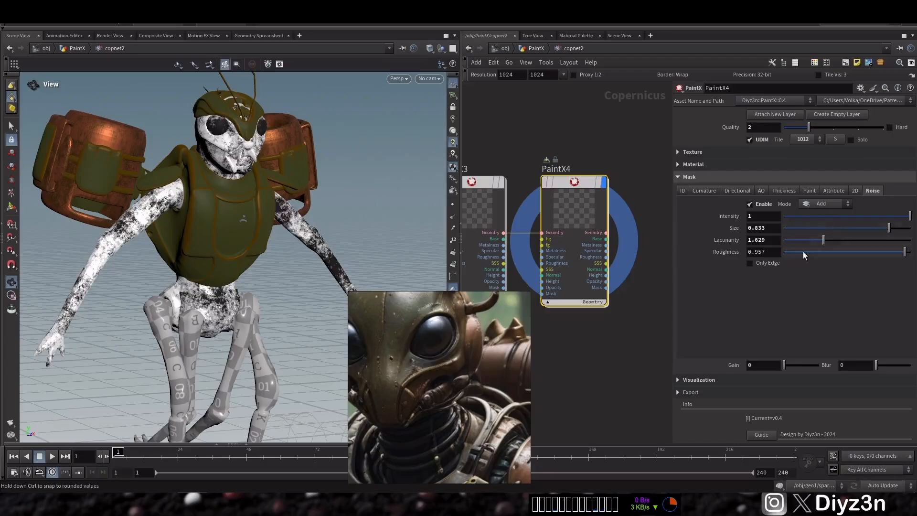
click(819, 251)
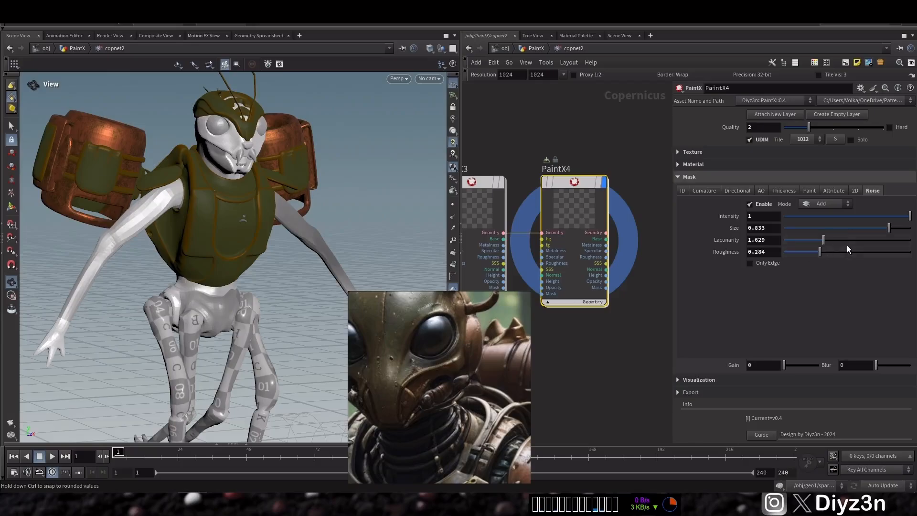
click(847, 242)
click(844, 252)
click(886, 251)
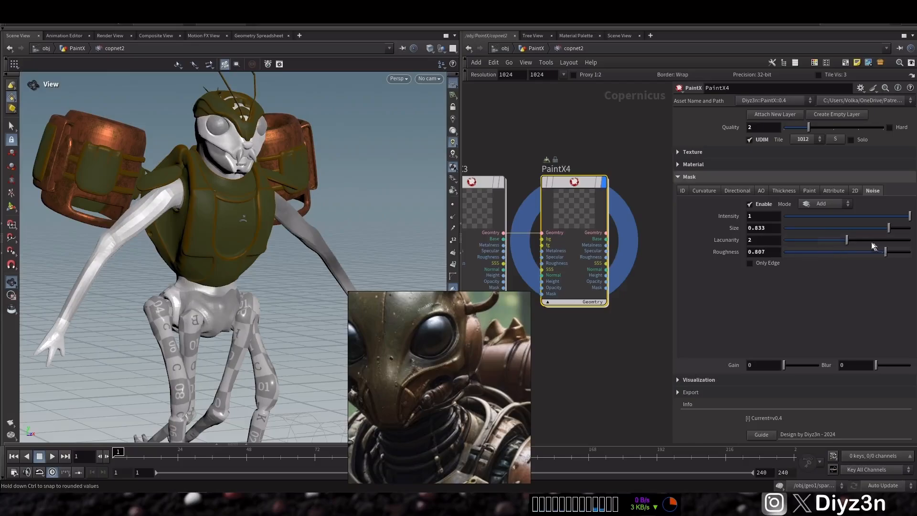
Step: Set the layer's foreground color value to 0.06
click(693, 152)
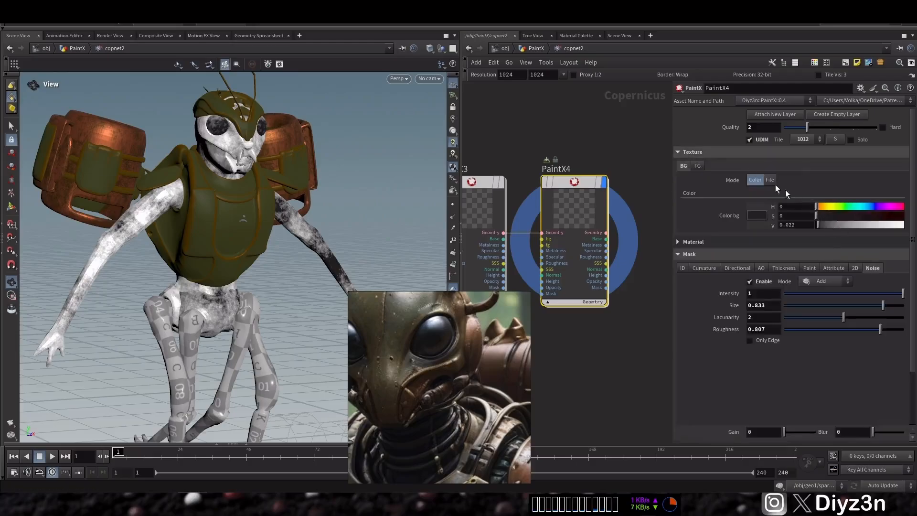
click(697, 165)
drag(839, 224, 824, 223)
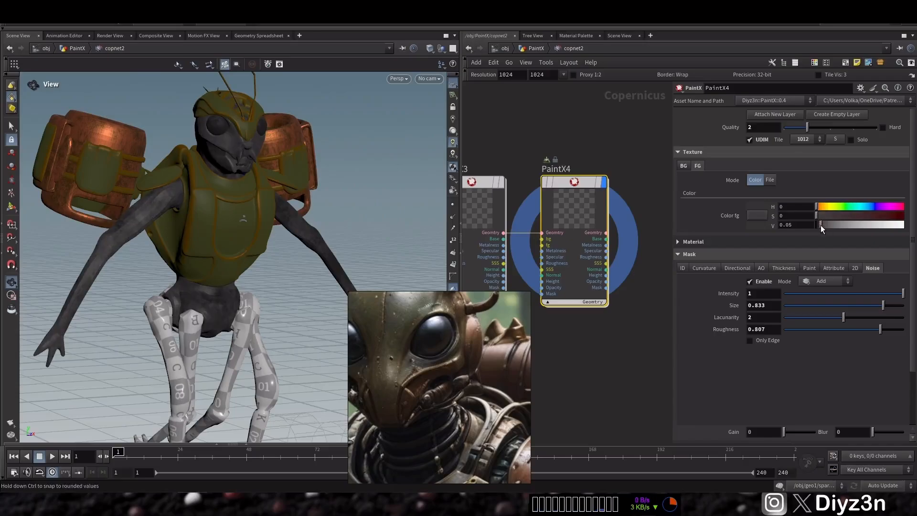
Step: Drive the layer's Metalness from the mask and set its intensity to 1
click(692, 152)
click(694, 164)
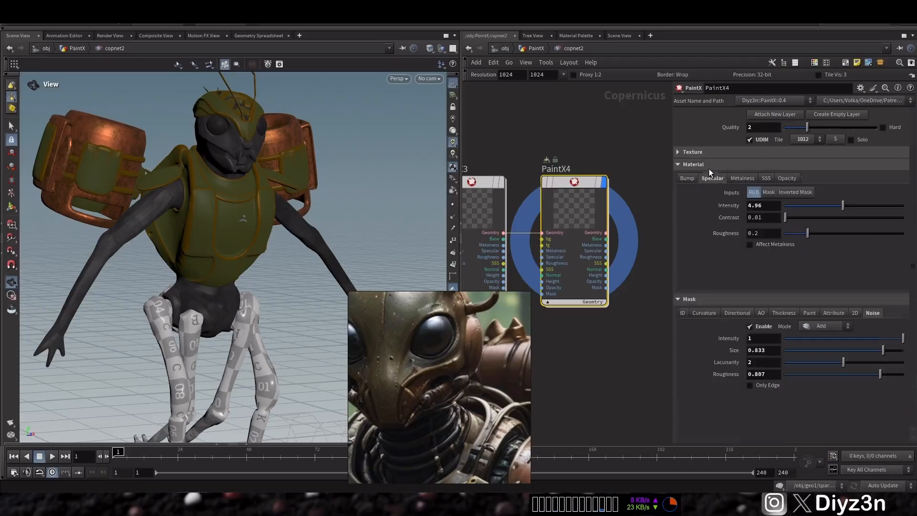
click(712, 179)
click(768, 192)
drag(788, 212, 905, 210)
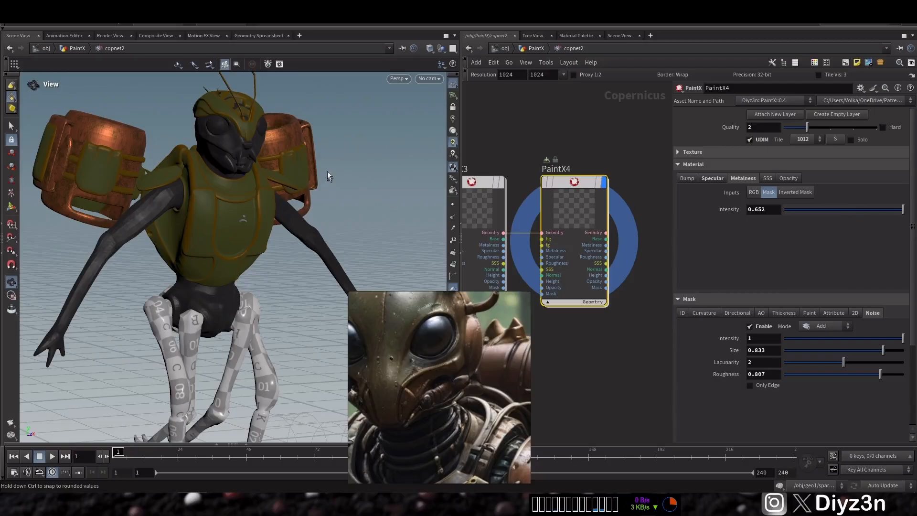
Step: Add another empty PaintX layer at the end of the stack
drag(247, 142, 334, 210)
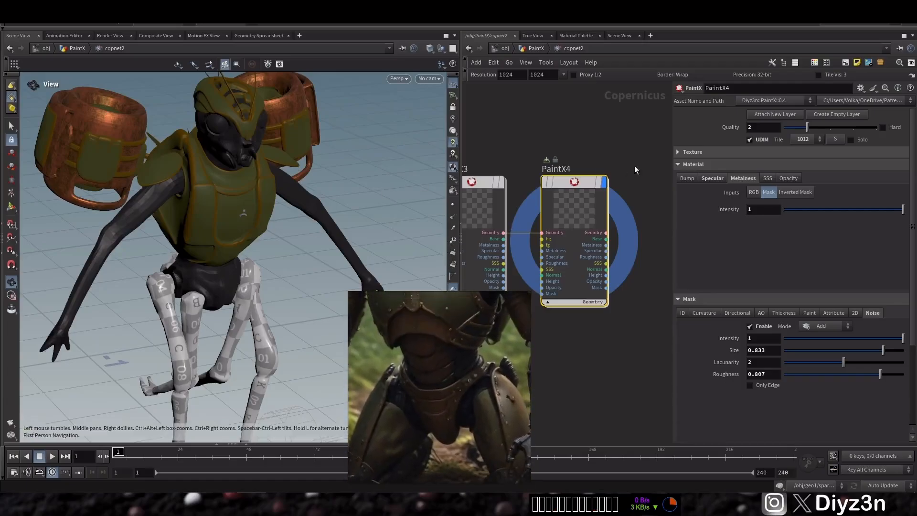
click(844, 115)
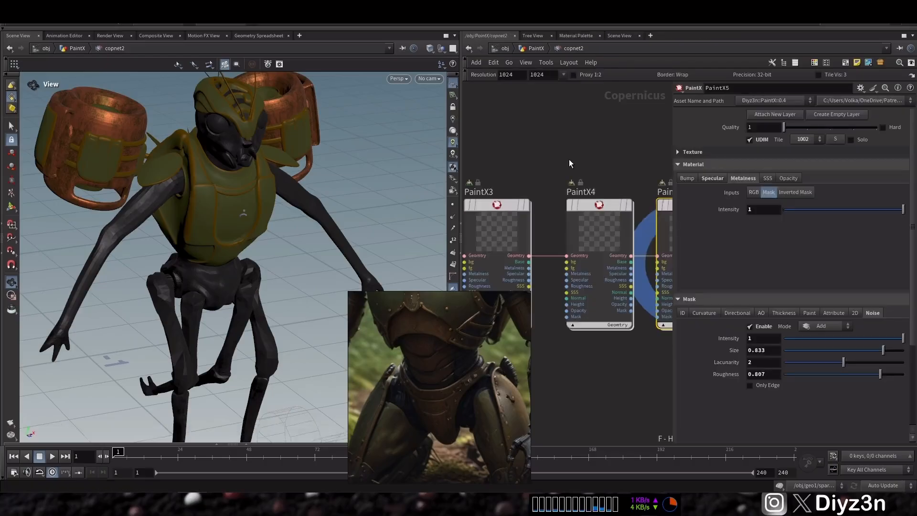
Step: Set the new PaintX5 layer's Quality to 2
scroll(208, 261, down, 4)
drag(209, 261, 179, 239)
drag(785, 127, 807, 129)
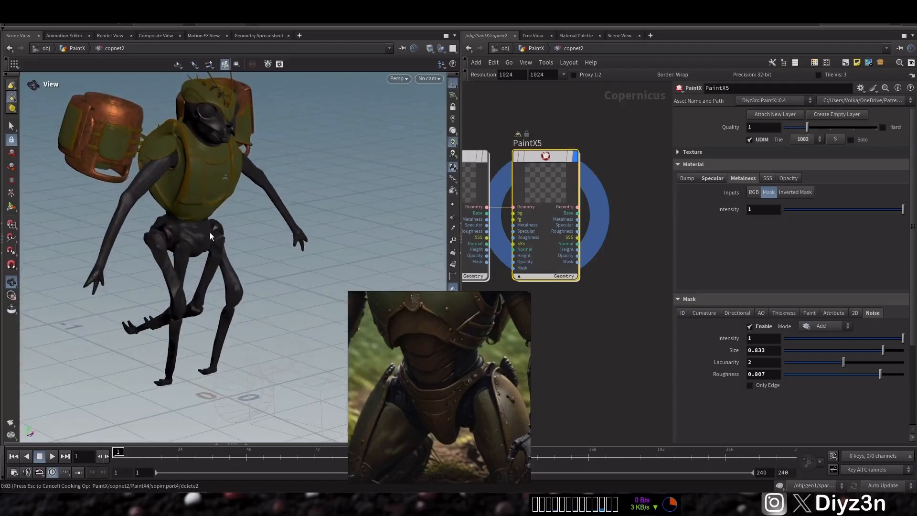
Step: Orbit around the model to compare the body with the reference image
drag(210, 232, 168, 241)
right_drag(167, 241, 196, 243)
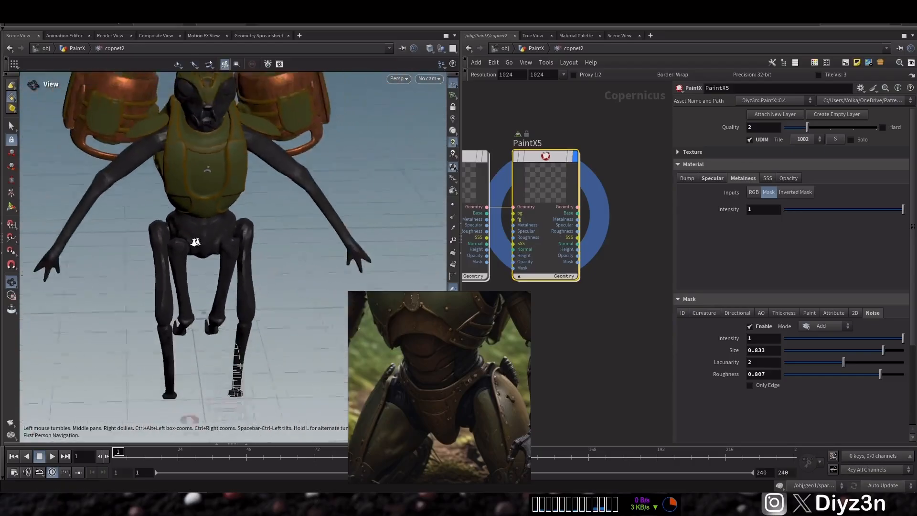
drag(195, 243, 218, 220)
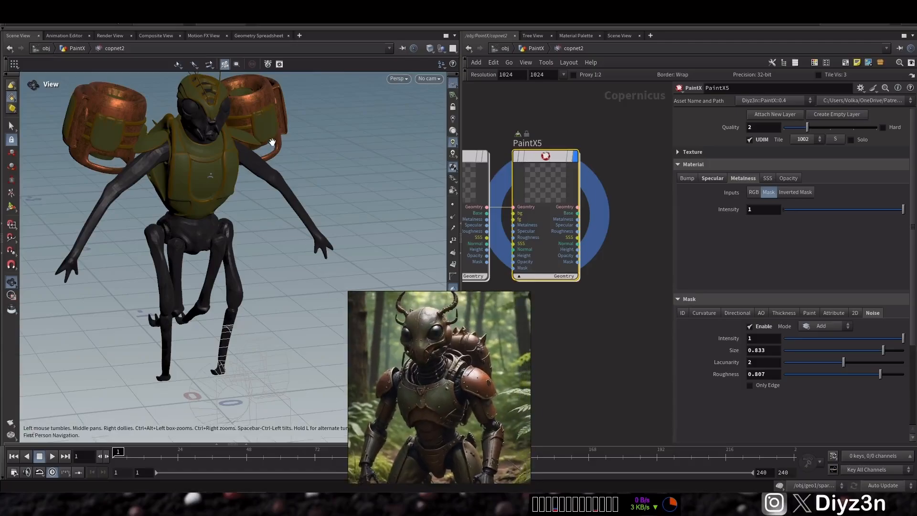
drag(273, 142, 242, 209)
right_drag(241, 209, 250, 260)
mouse_move(250, 259)
mouse_down()
mouse_move(220, 216)
mouse_move(252, 221)
mouse_up()
Step: Attach a new PaintX layer directly after PaintX1
middle_drag(534, 114, 851, 110)
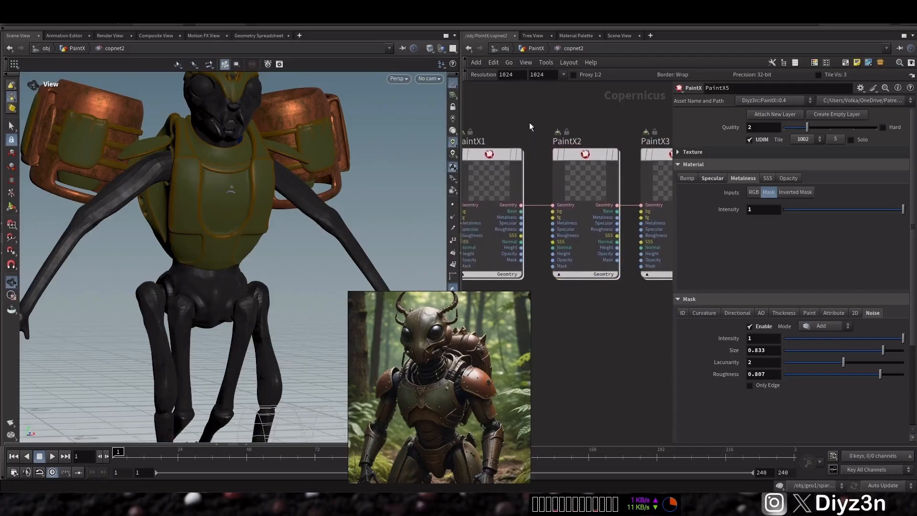
scroll(530, 126, down, 2)
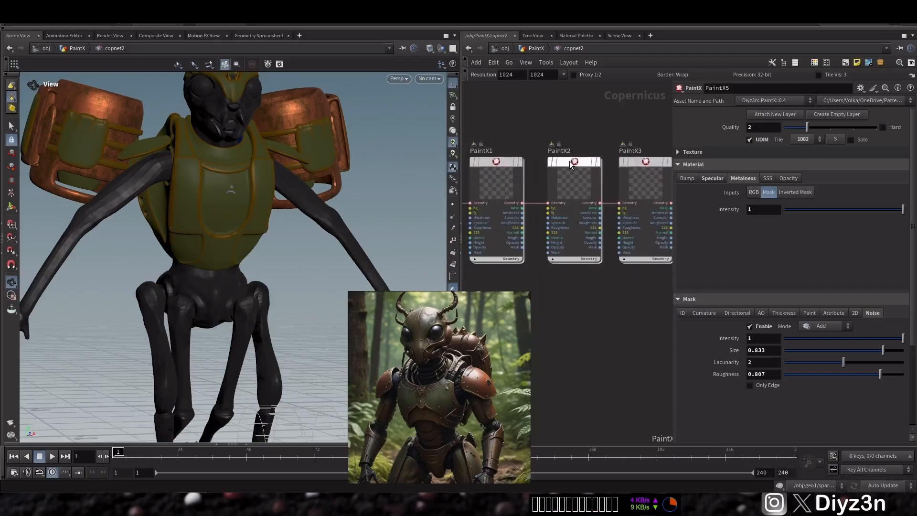
click(578, 167)
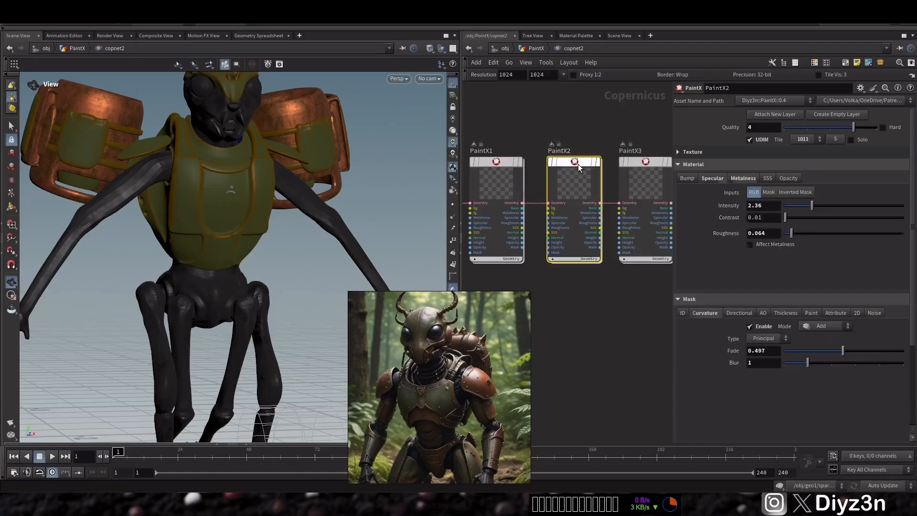
middle_drag(513, 110, 543, 112)
click(528, 167)
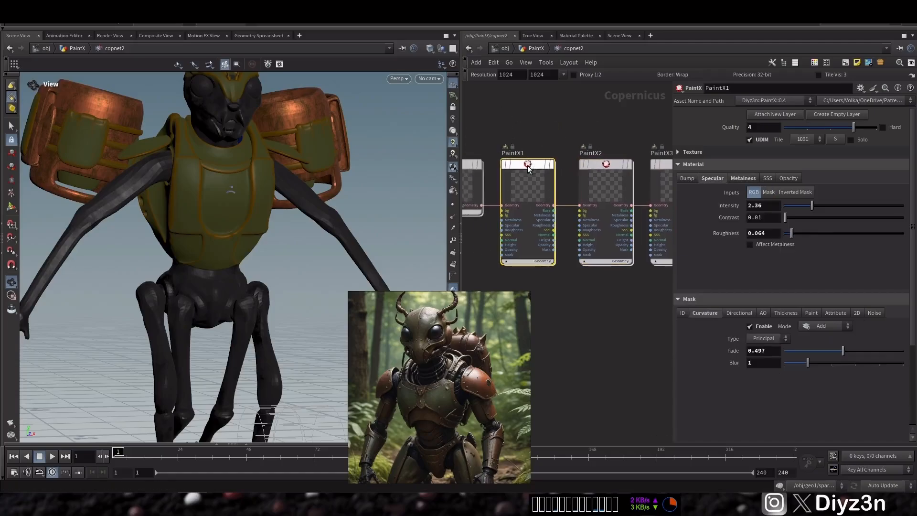
mouse_move(509, 145)
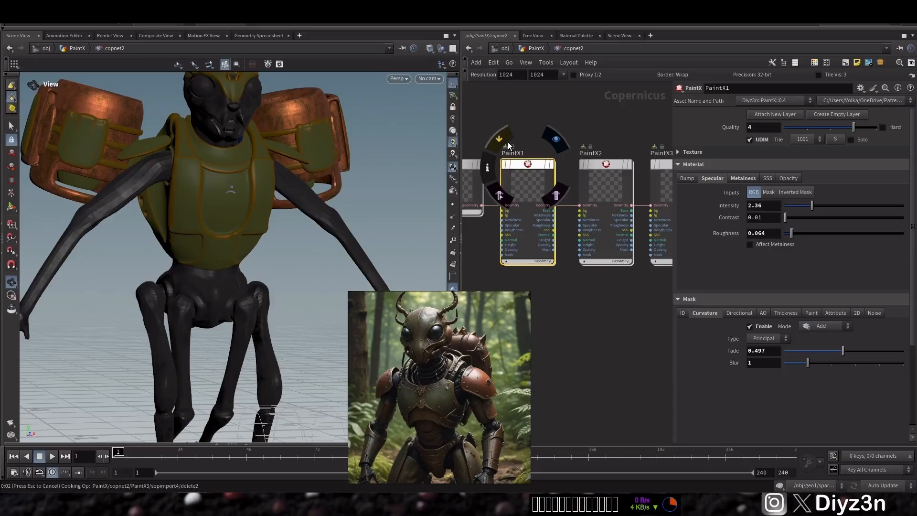
click(508, 145)
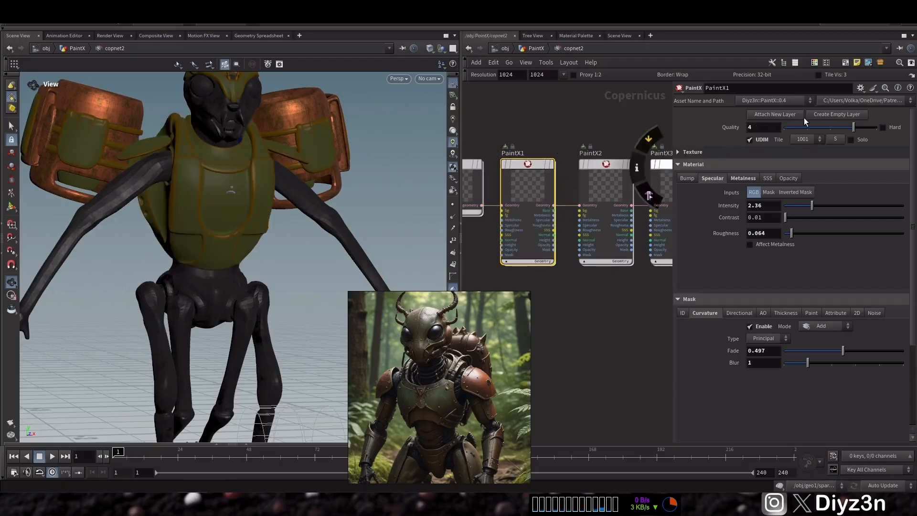
click(788, 118)
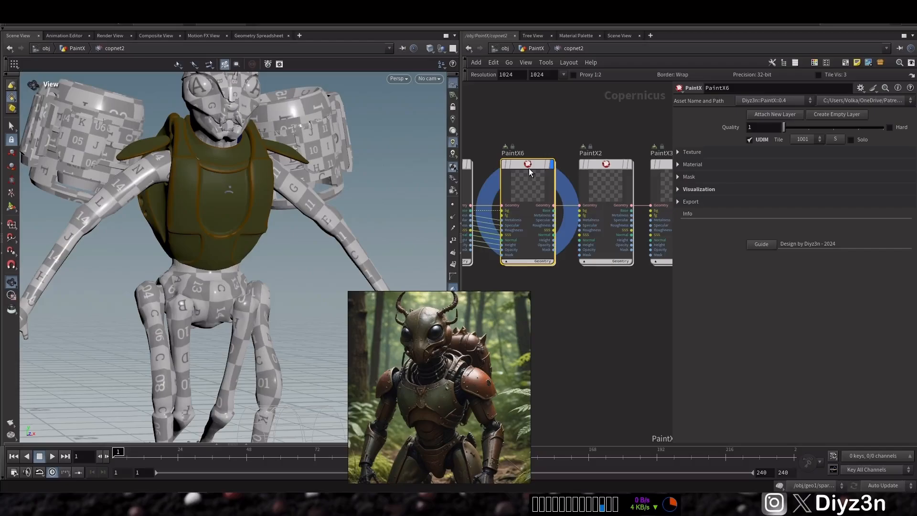
Step: Set the display flag back on the last layer, PaintX5
middle_drag(527, 138, 426, 138)
middle_drag(661, 145, 473, 138)
click(574, 131)
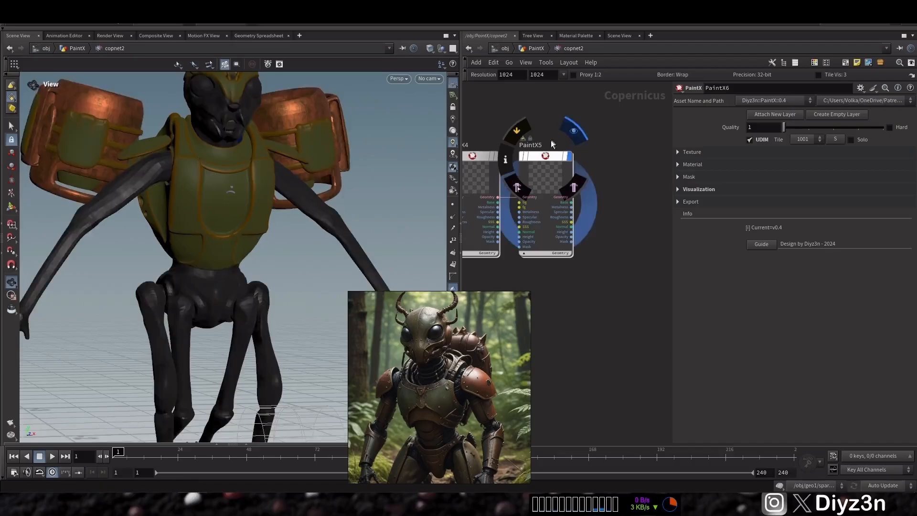
middle_drag(493, 115, 798, 103)
scroll(559, 131, up, 1)
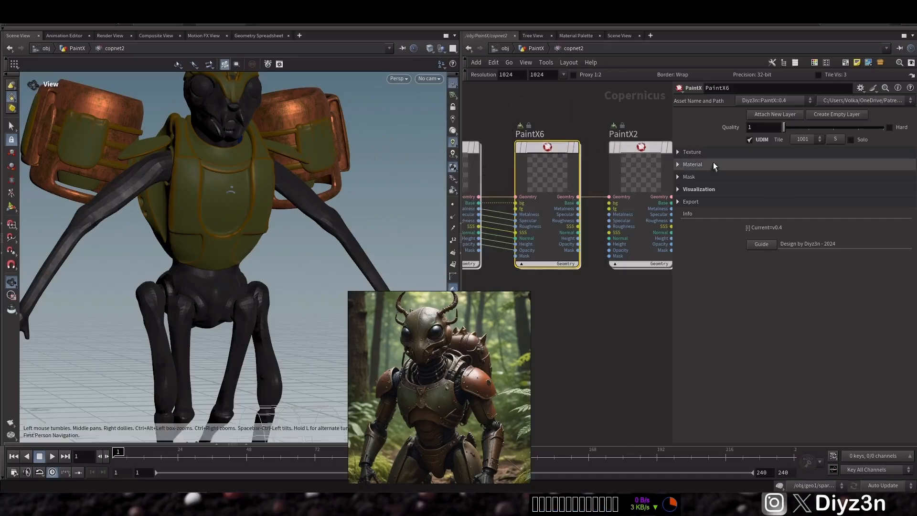
Step: Enable a Paint mask on the new PaintX6 layer
click(704, 176)
click(809, 192)
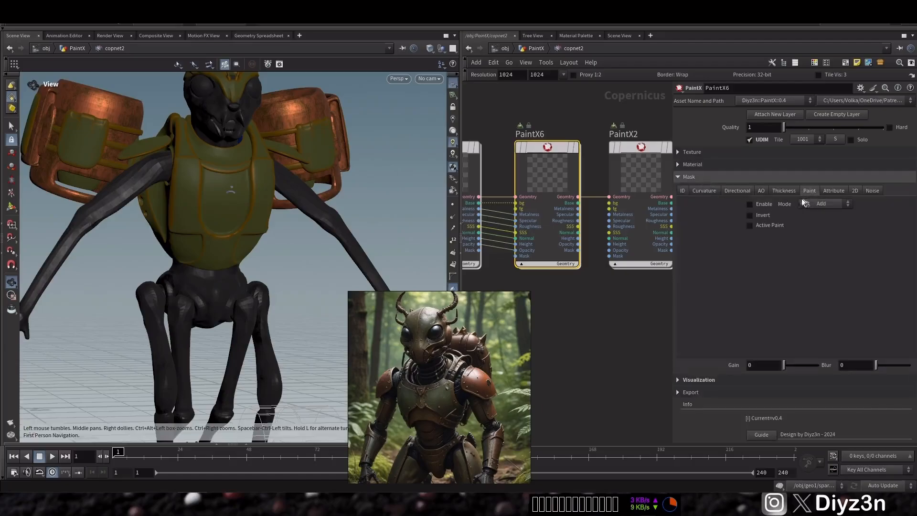
click(750, 205)
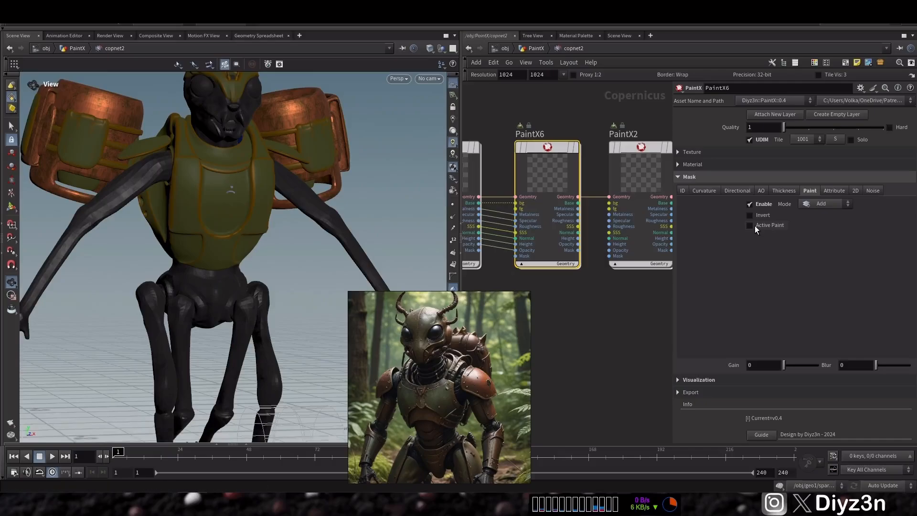
Step: Turn on Active Paint for the PaintX6 paint mask
click(755, 225)
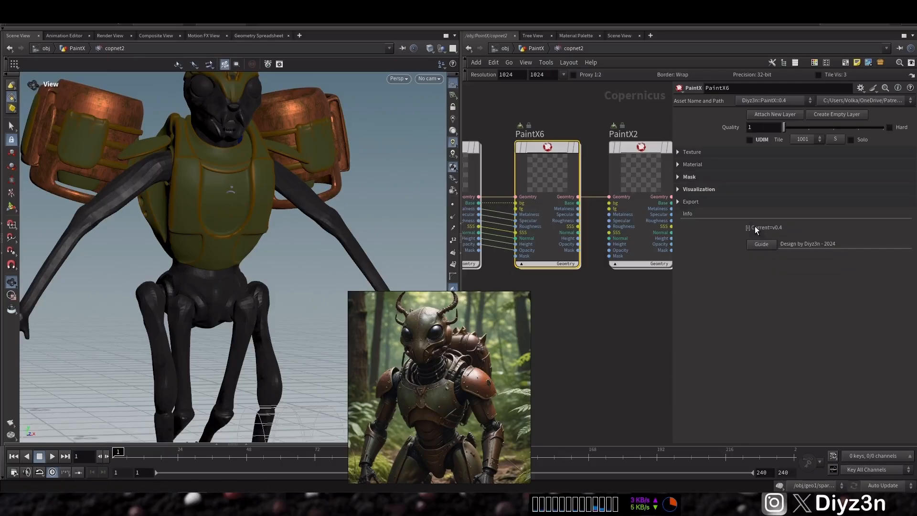
click(709, 175)
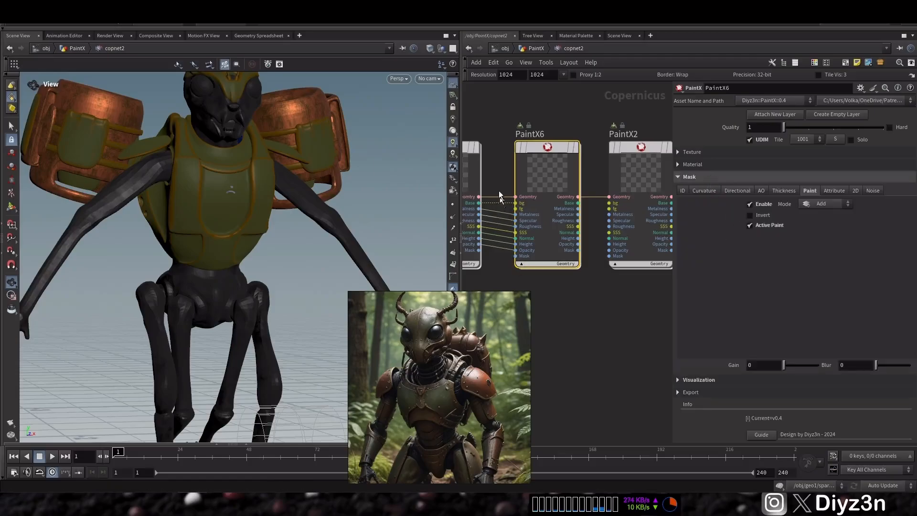
Step: Inside the paint mask, switch the brush to Stamp and stamp the logo onto the chest armor
click(550, 150)
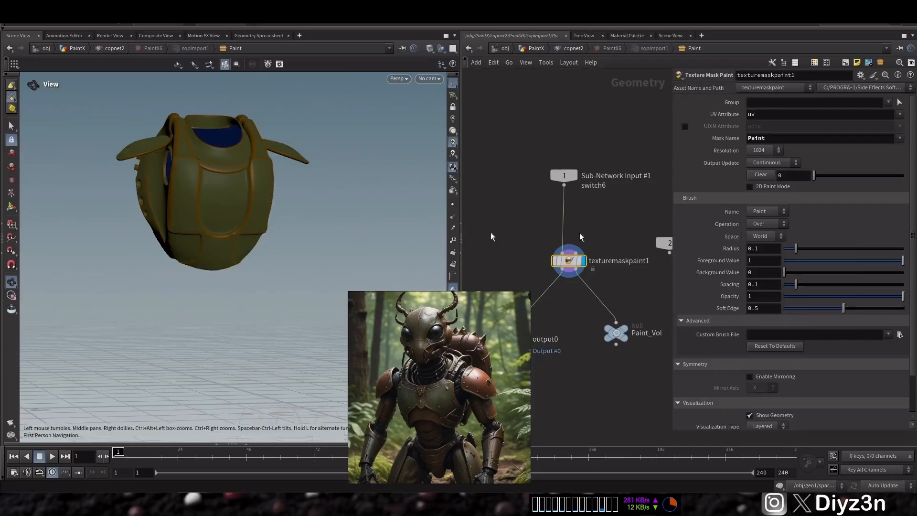
click(900, 335)
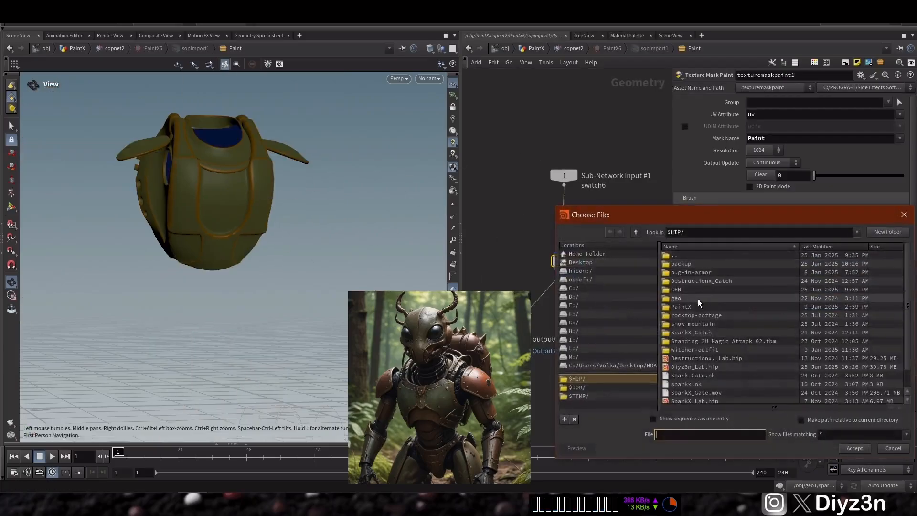
double_click(687, 286)
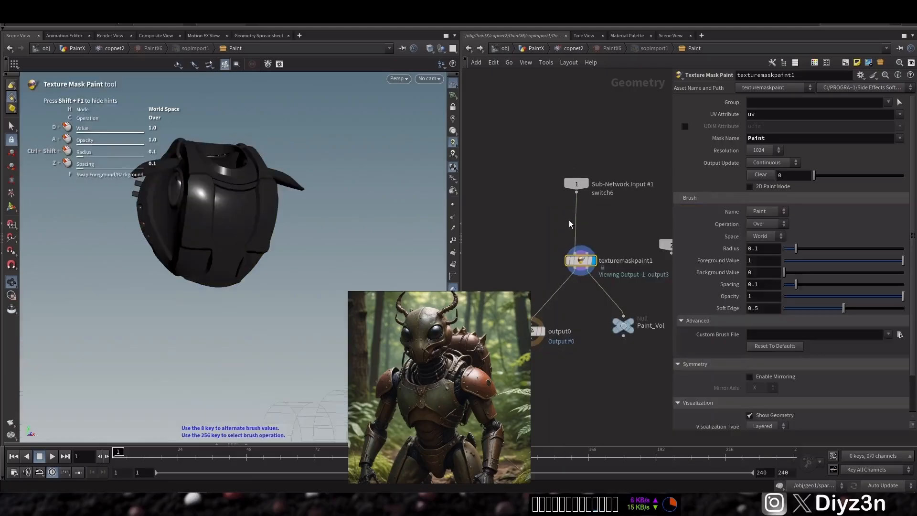
click(765, 211)
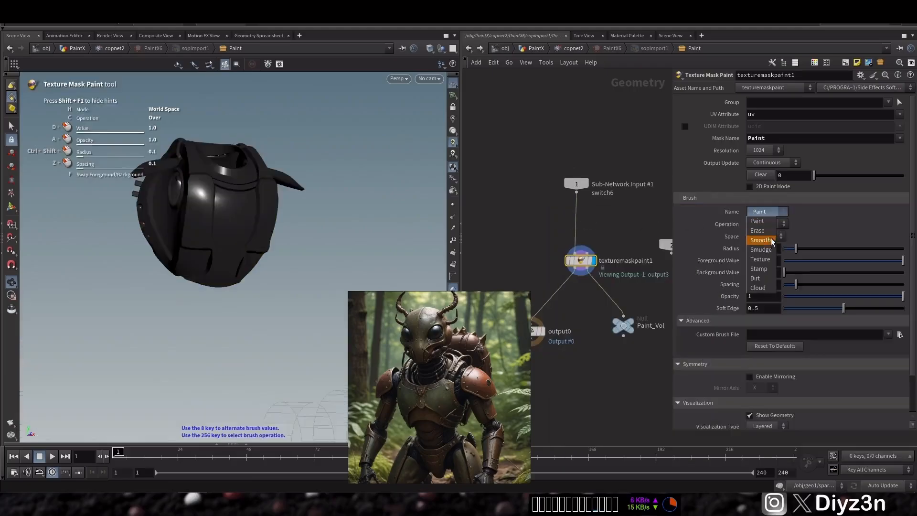
click(767, 271)
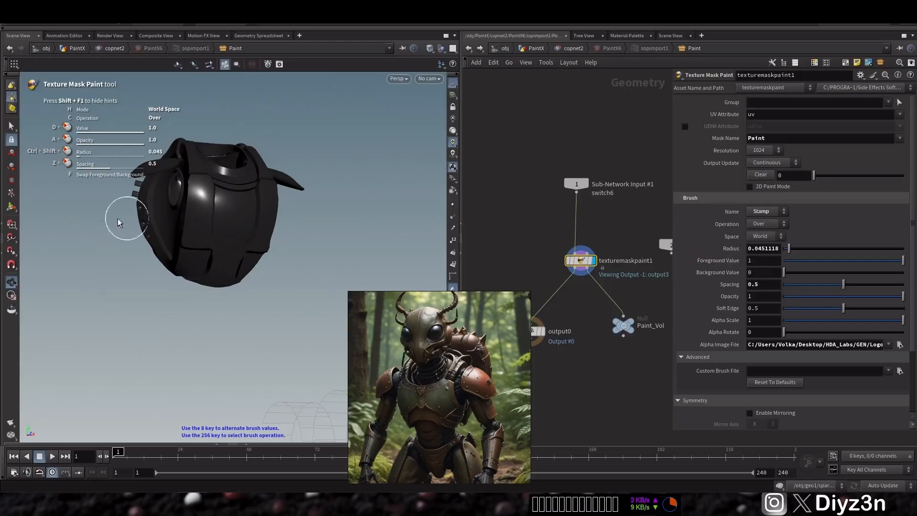
alt+drag(230, 224, 225, 215)
alt+right_drag(225, 215, 348, 211)
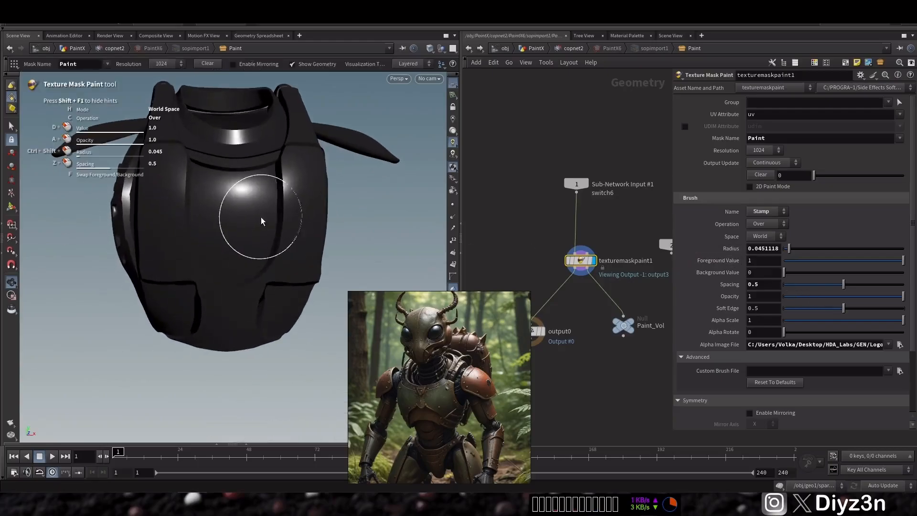
click(236, 210)
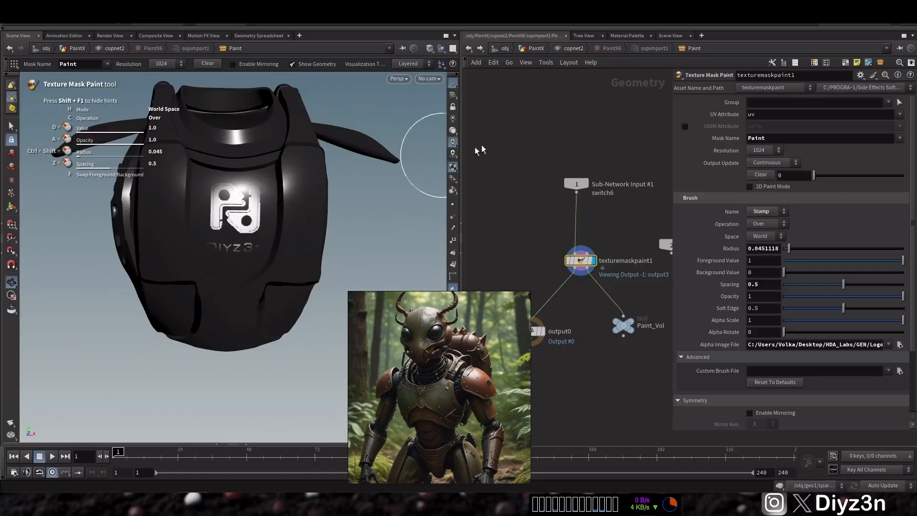
Step: Return to the Copernicus network and attach a new PaintX layer after PaintX1
click(467, 49)
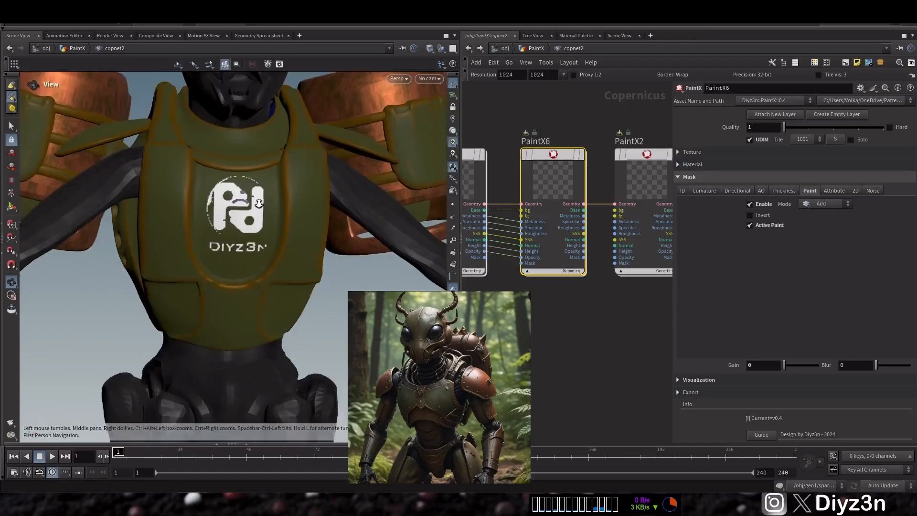
scroll(256, 210, down, 6)
drag(260, 221, 280, 233)
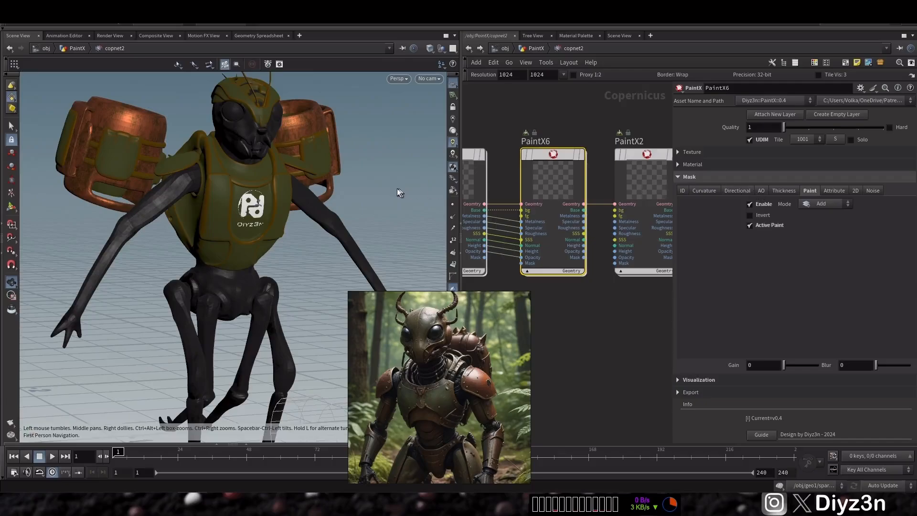
drag(287, 198, 241, 201)
click(873, 191)
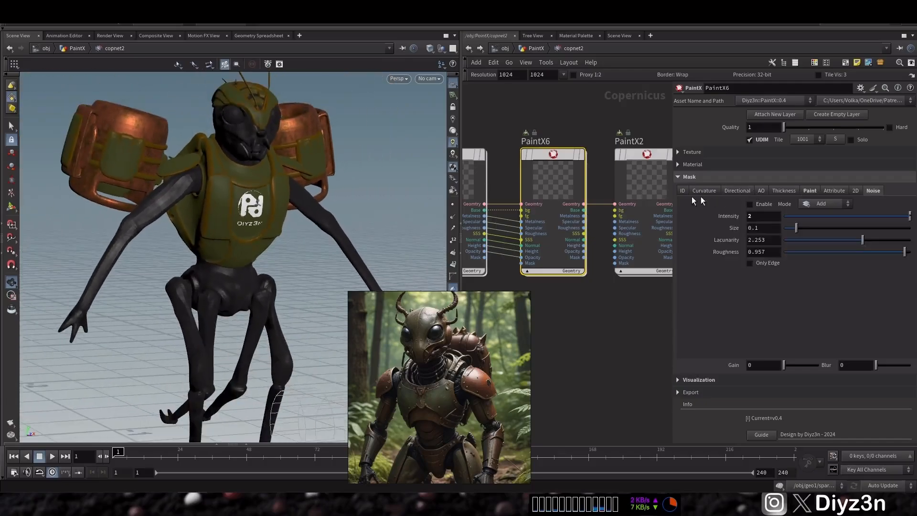
drag(540, 154, 552, 155)
middle_drag(506, 133, 557, 123)
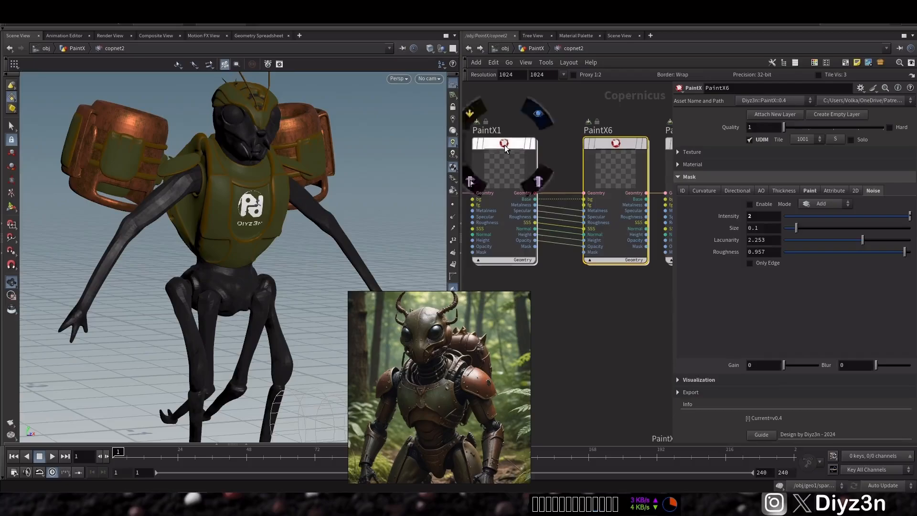
click(506, 148)
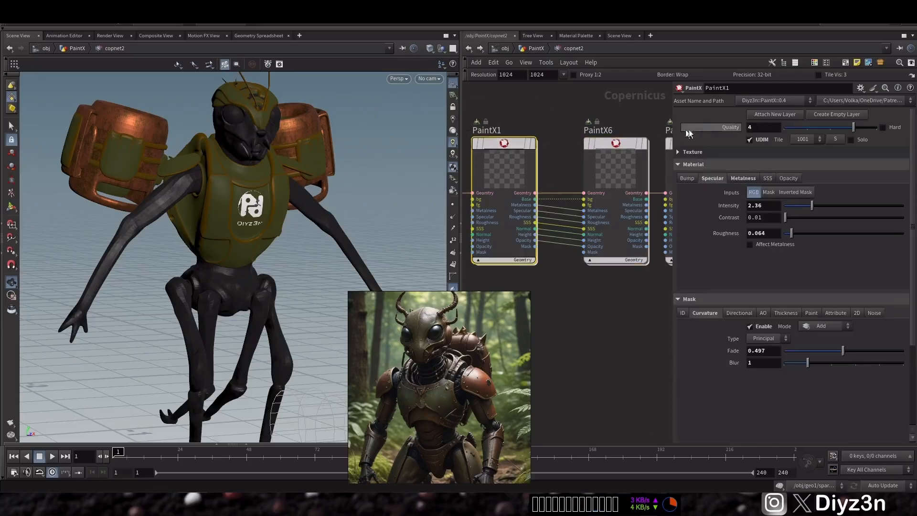
click(782, 117)
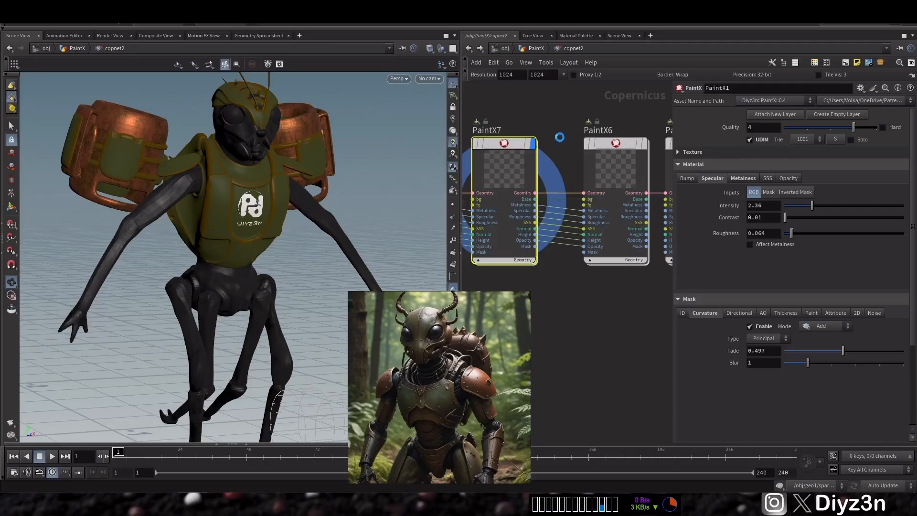
Step: Put the display flag back on PaintX5 and navigate the network back to the new PaintX7 layer
mouse_move(605, 123)
middle_down()
mouse_move(583, 139)
mouse_move(626, 127)
middle_up()
scroll(551, 161, up, 2)
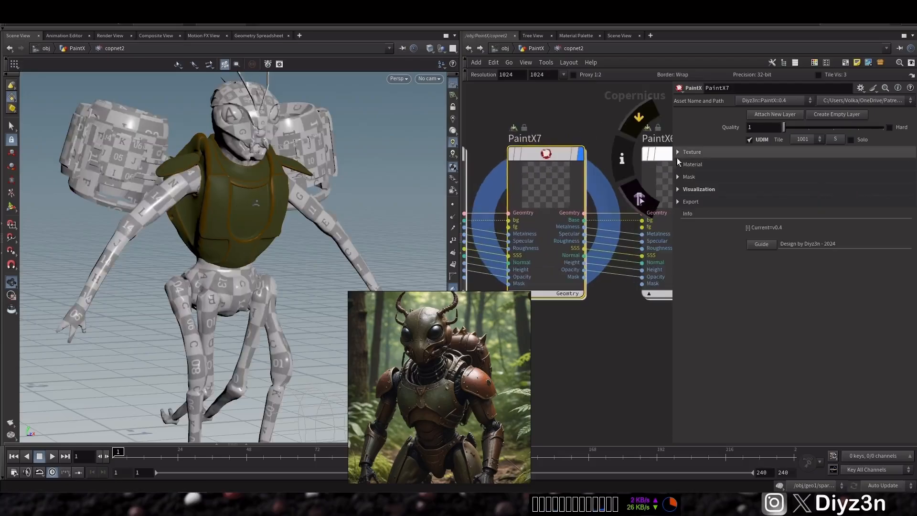
scroll(602, 219, down, 4)
middle_drag(656, 237, 561, 258)
mouse_move(584, 169)
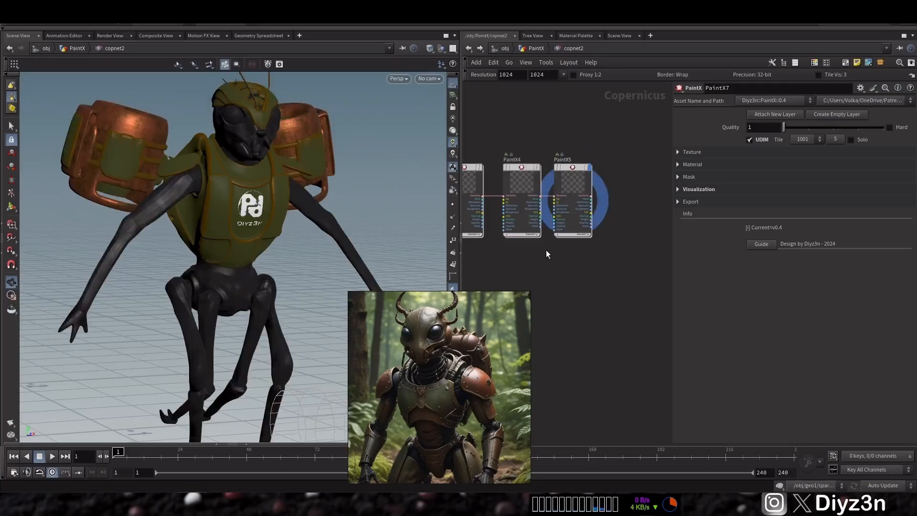
middle_drag(540, 254, 820, 244)
scroll(661, 167, up, 2)
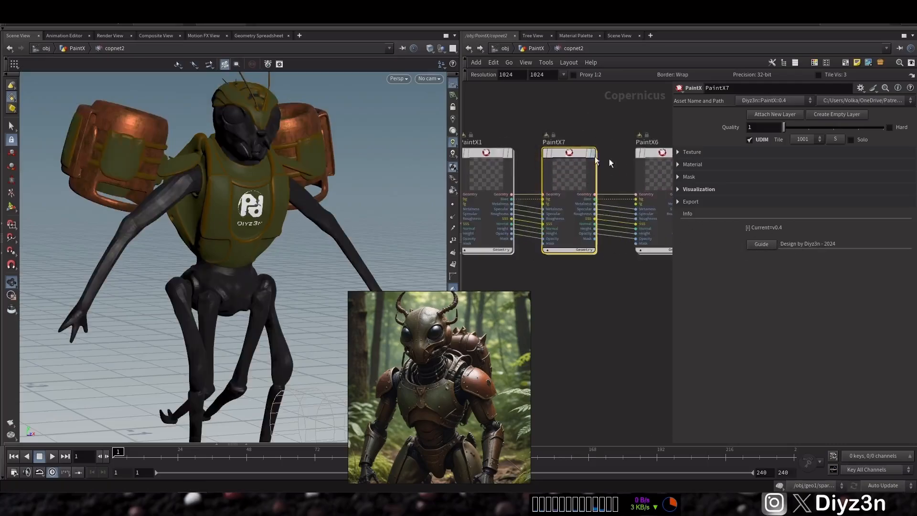
Step: Enable a Noise mask on PaintX7 with its intensity set to 0.5
click(706, 154)
click(706, 154)
click(698, 177)
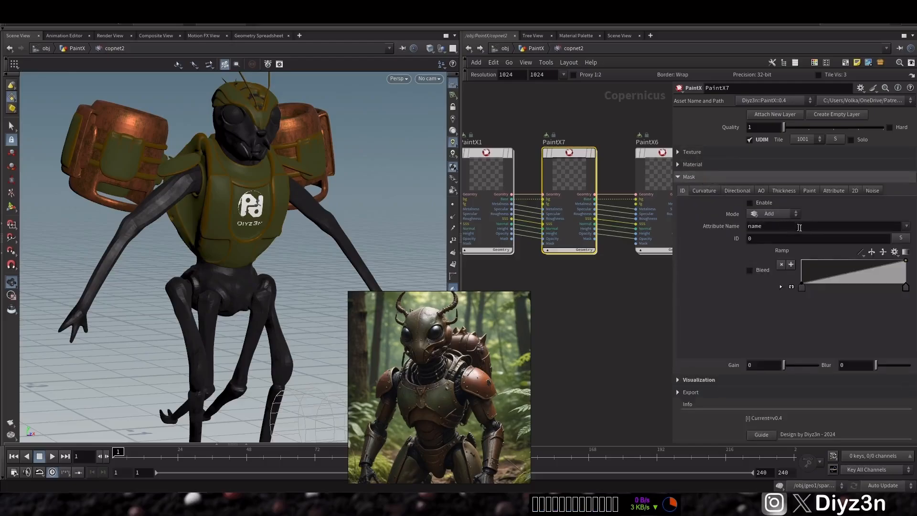
click(872, 192)
click(758, 208)
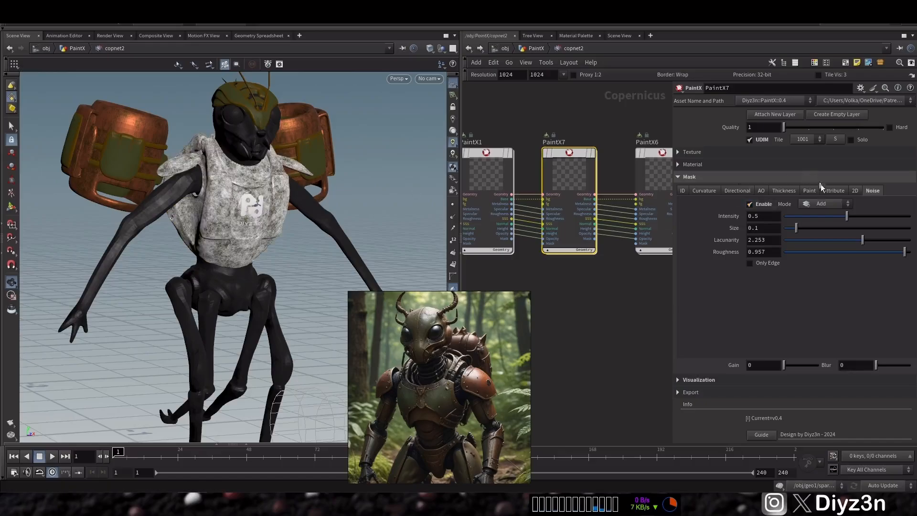
click(776, 217)
Step: Set PaintX7's foreground color to a green of 0.1875, 0.3, 0.075
click(724, 153)
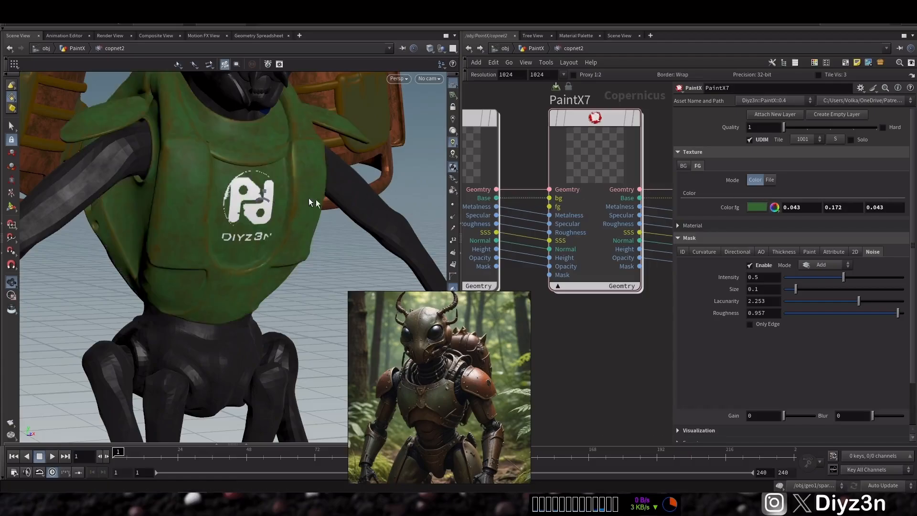
click(758, 207)
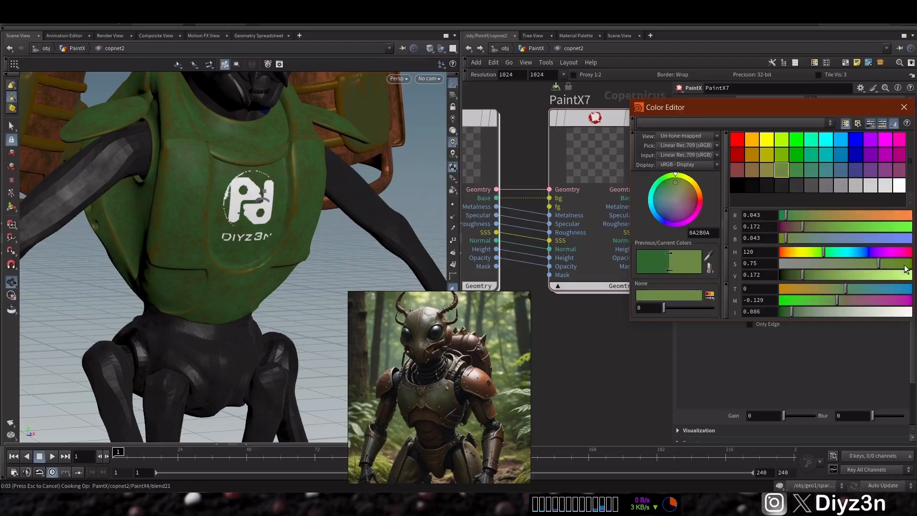
click(905, 107)
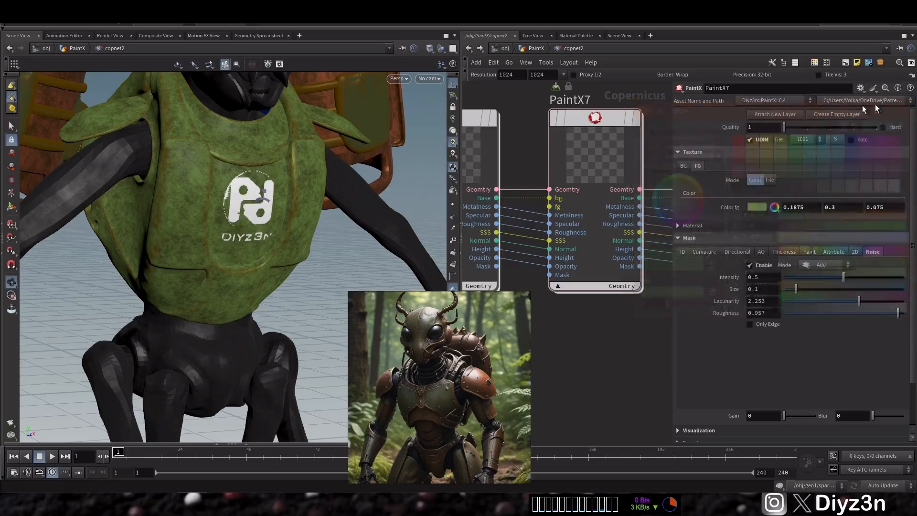
Step: Set PaintX7's bump Height intensity to 0.1 and Normal intensity to 0.1
click(686, 152)
click(689, 165)
click(687, 168)
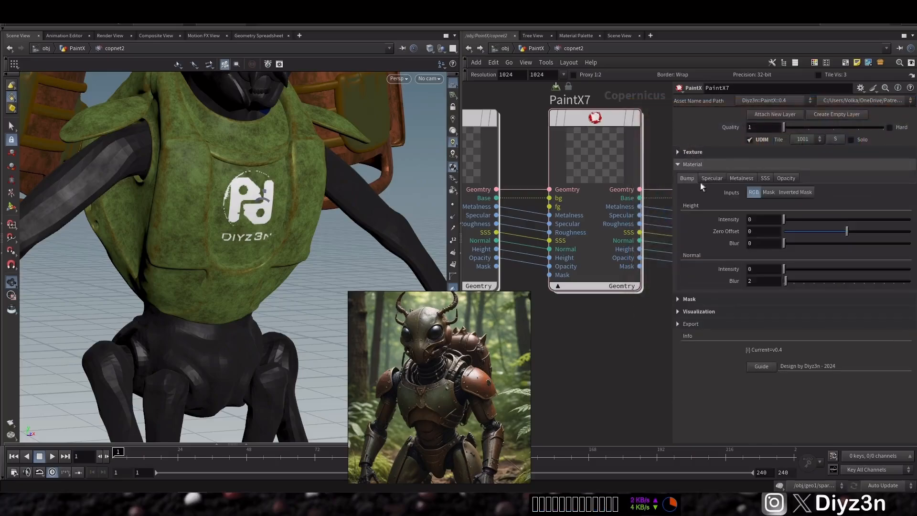
double_click(748, 219)
text(1)
key(Return)
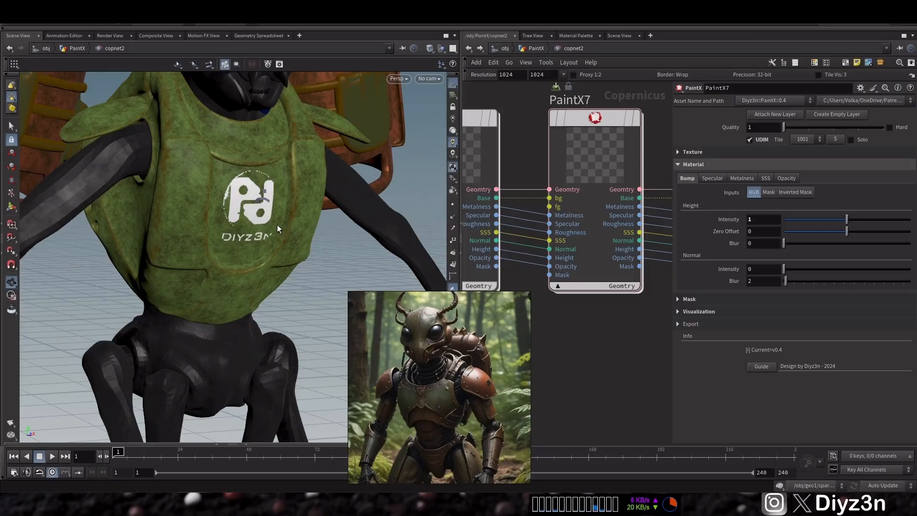
double_click(758, 219)
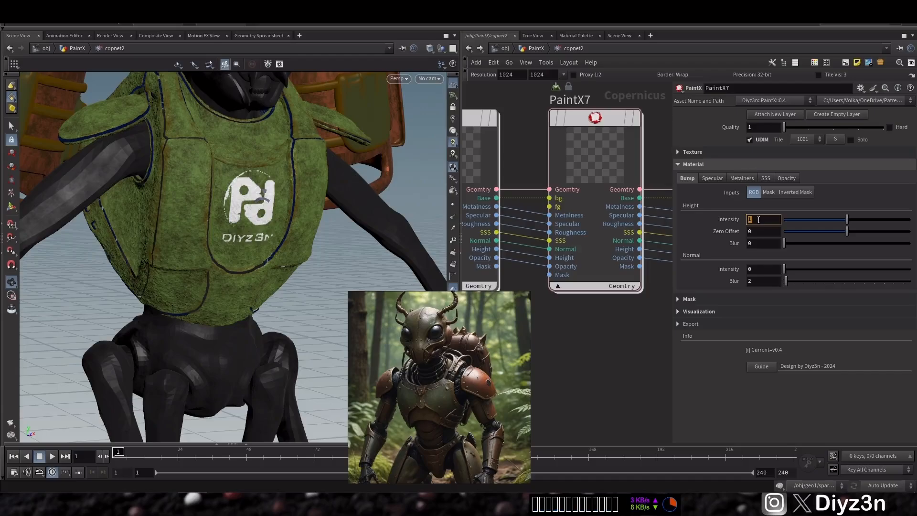
text(.1)
key(Return)
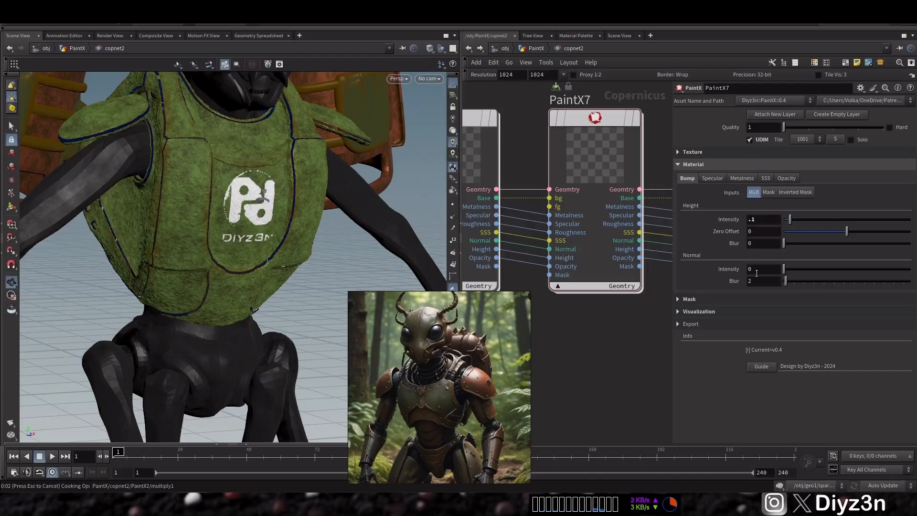
double_click(756, 271)
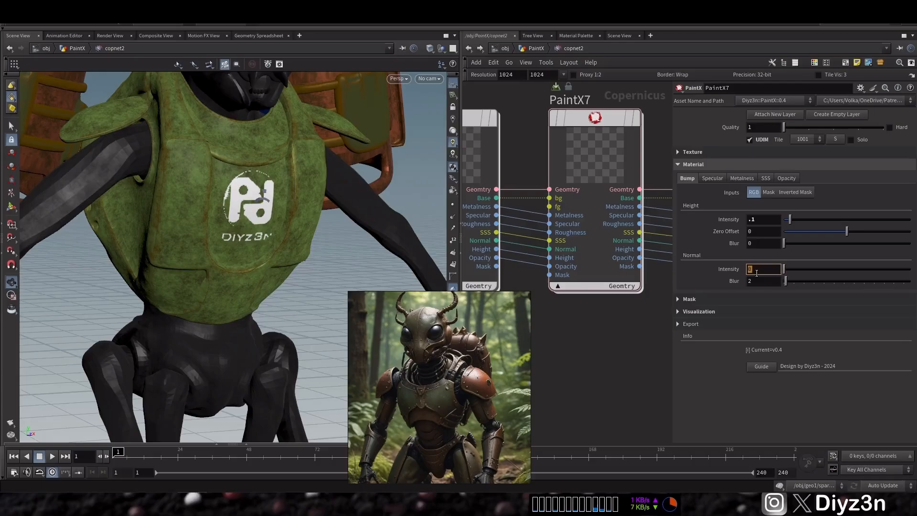
text(.1)
key(Return)
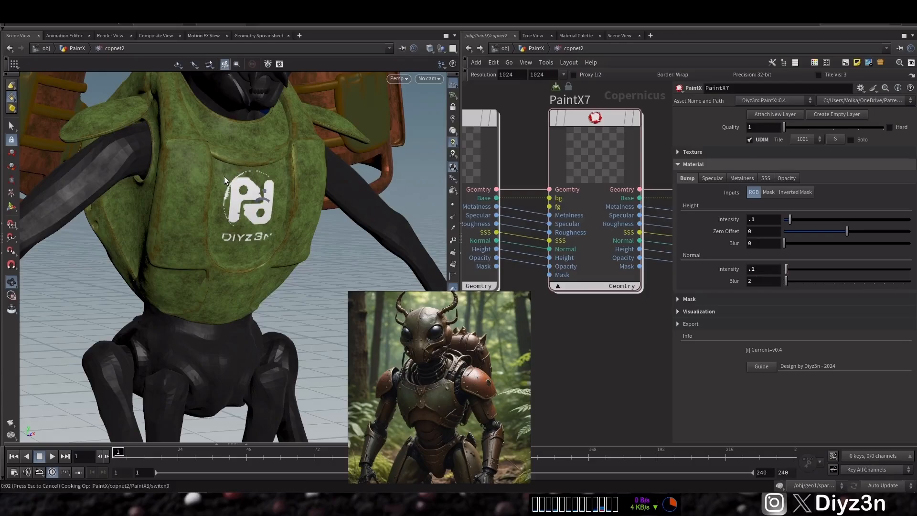
Step: Zoom in to inspect the bump detail on the chest armor
scroll(231, 199, up, 3)
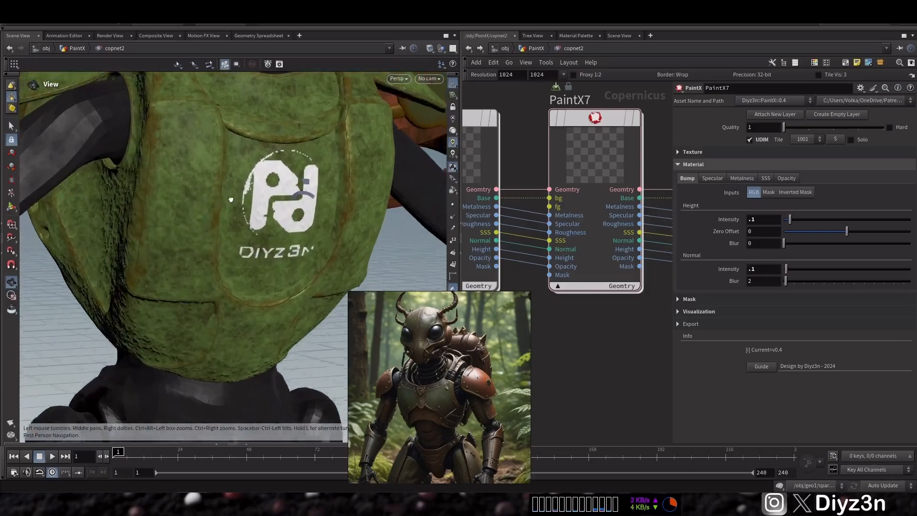
scroll(231, 199, down, 5)
drag(205, 176, 158, 210)
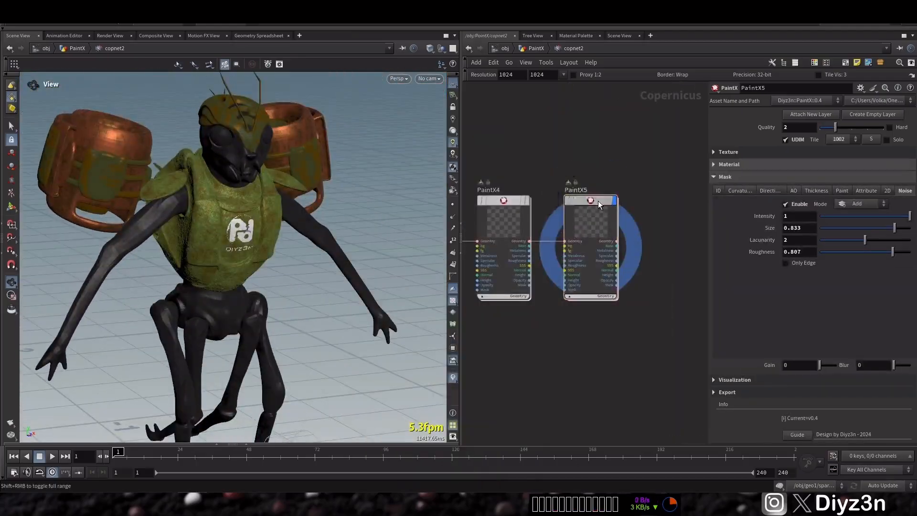
Step: Render the model with Karma CPU in PaintX5's Solaris view and refresh the textures with UDIM Update
double_click(598, 201)
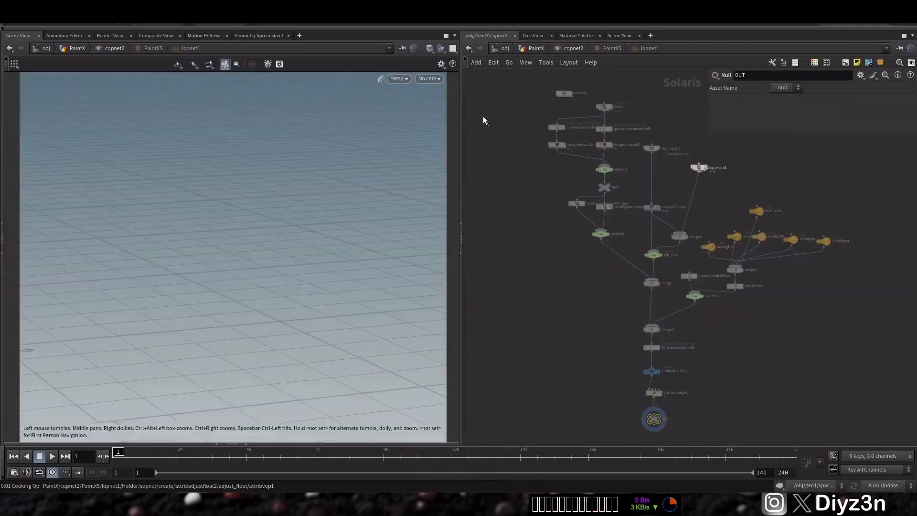
click(397, 79)
click(411, 124)
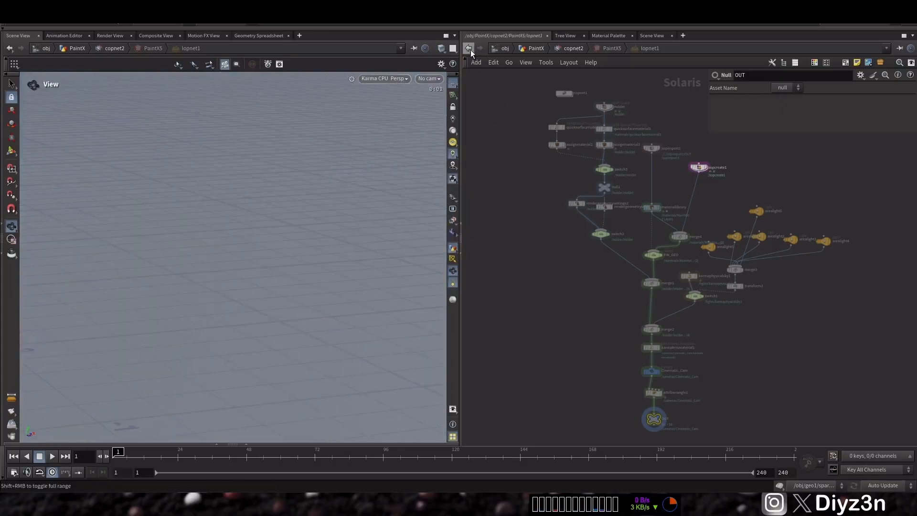
click(413, 51)
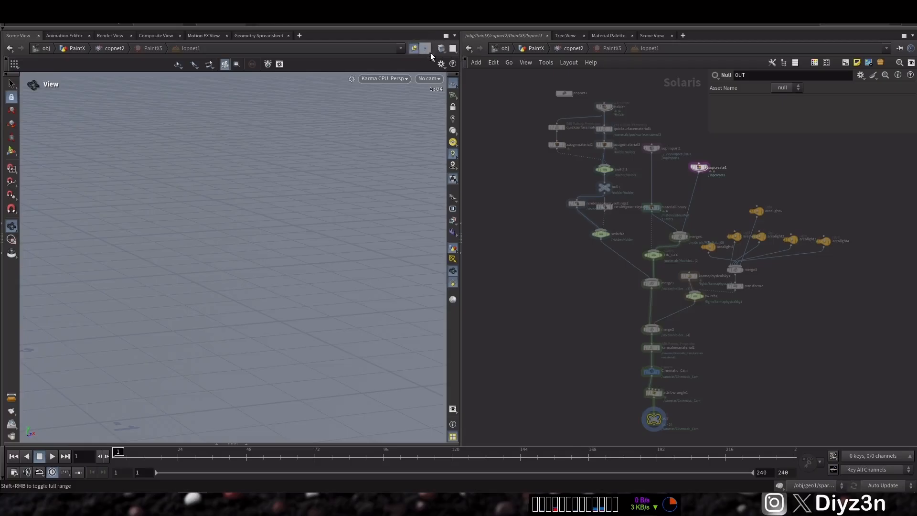
click(469, 49)
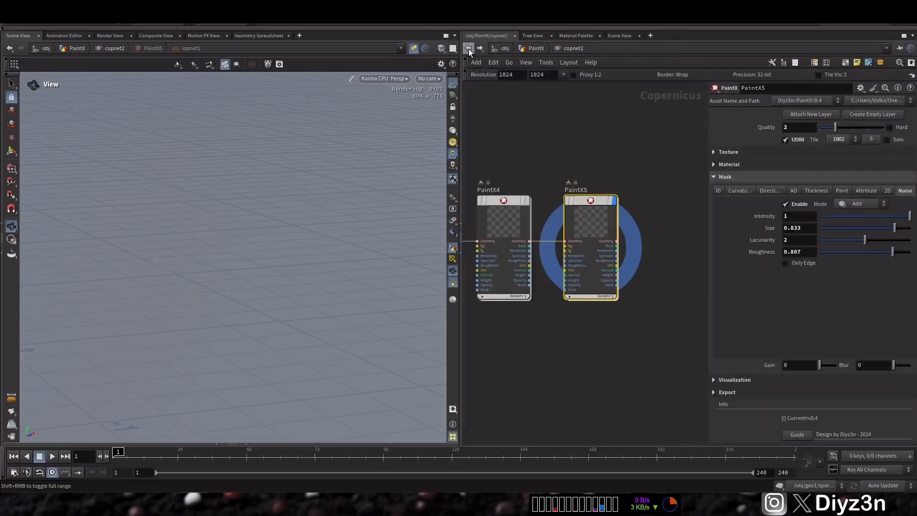
click(720, 178)
click(722, 189)
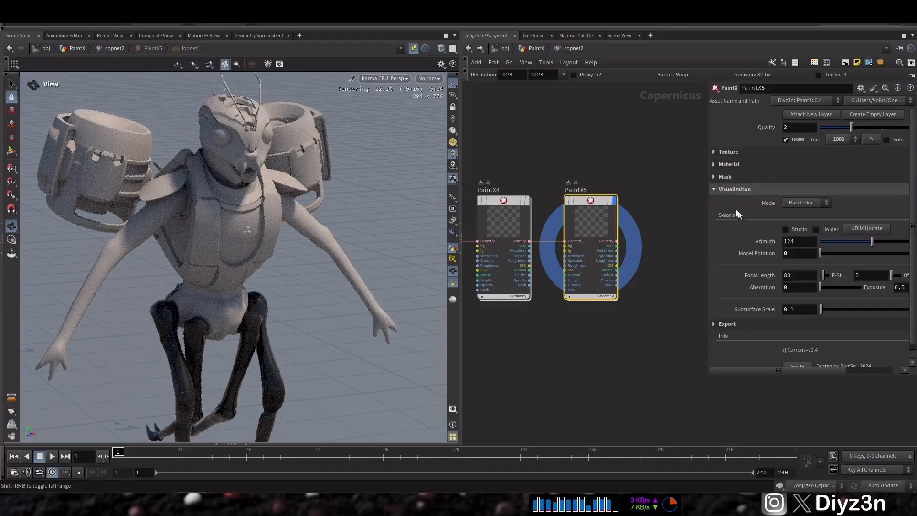
click(875, 228)
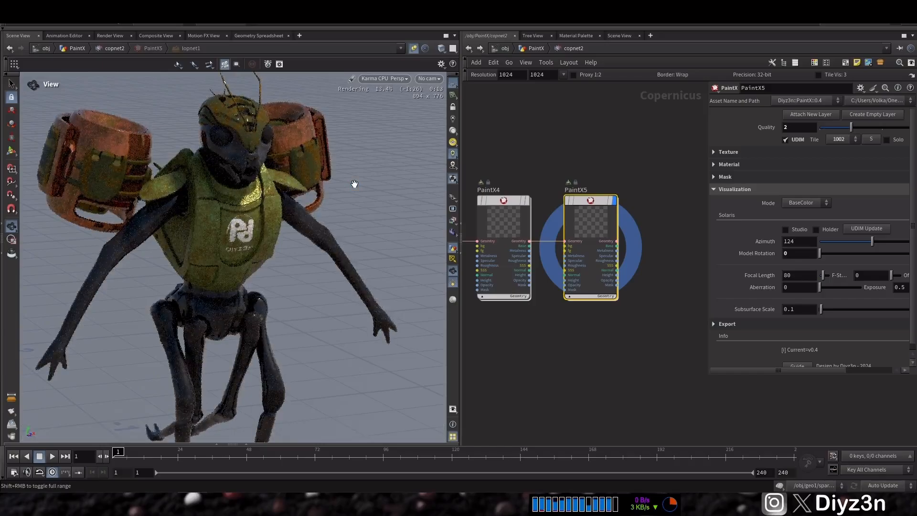
Step: Set the Solaris visualization light Azimuth to 200 on PaintX5
mouse_move(218, 208)
mouse_down()
mouse_move(256, 238)
mouse_move(242, 205)
mouse_move(230, 213)
mouse_move(257, 232)
mouse_move(240, 221)
mouse_move(230, 226)
mouse_move(235, 211)
mouse_up()
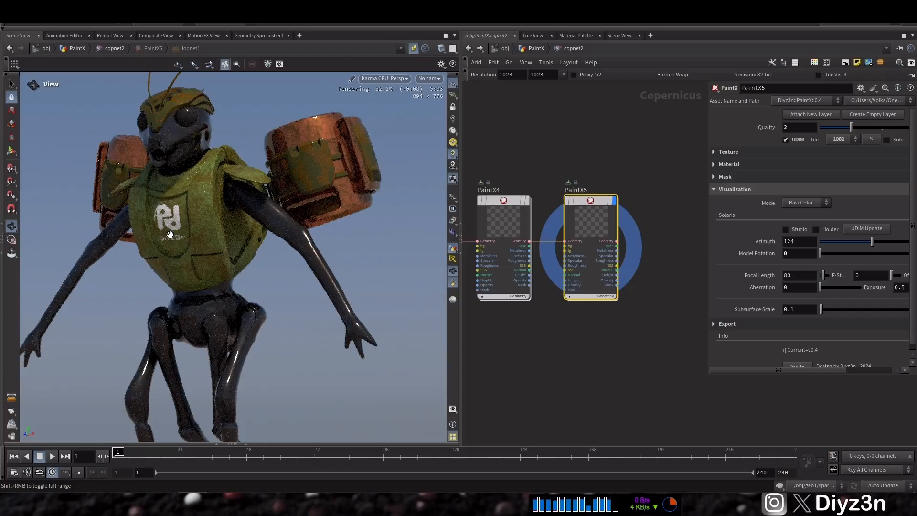
drag(171, 235, 219, 239)
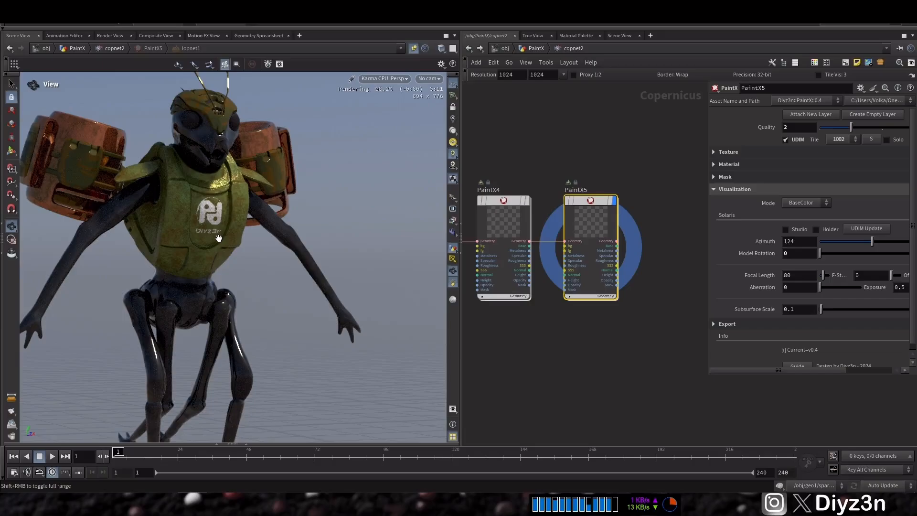
drag(216, 233, 228, 233)
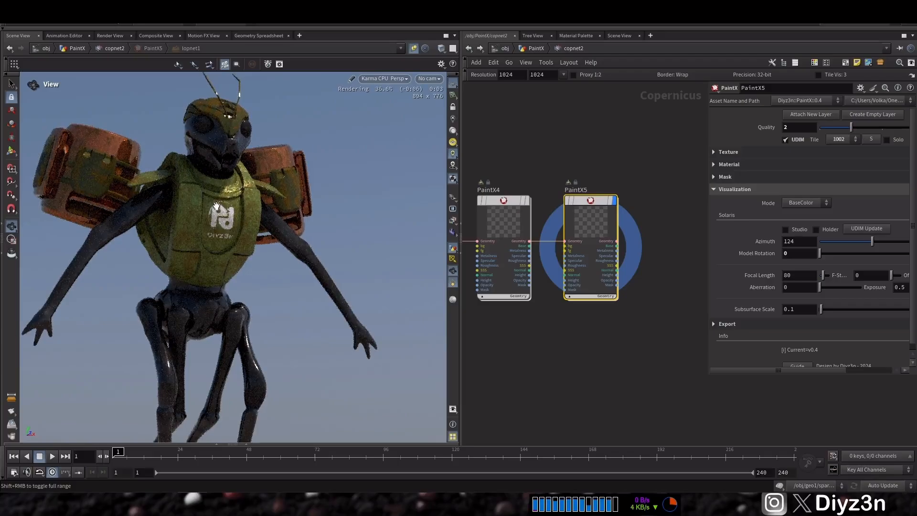
drag(217, 206, 294, 199)
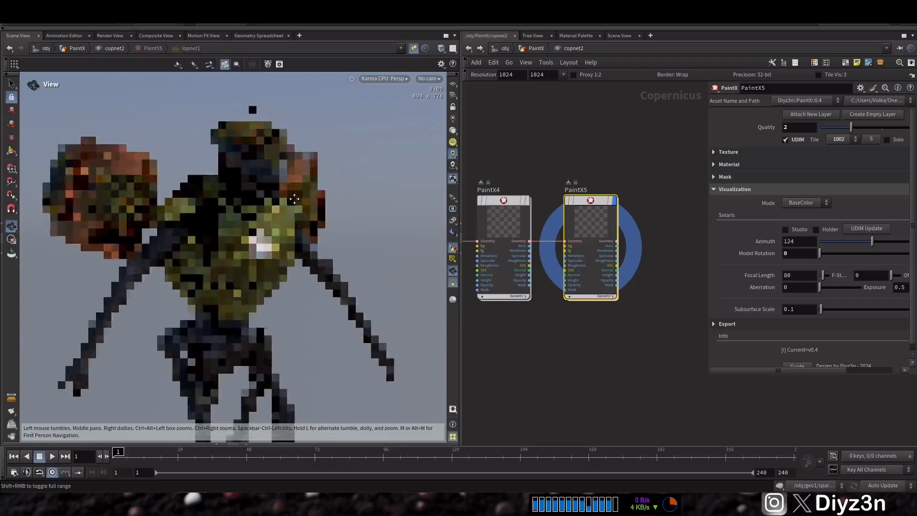
click(836, 241)
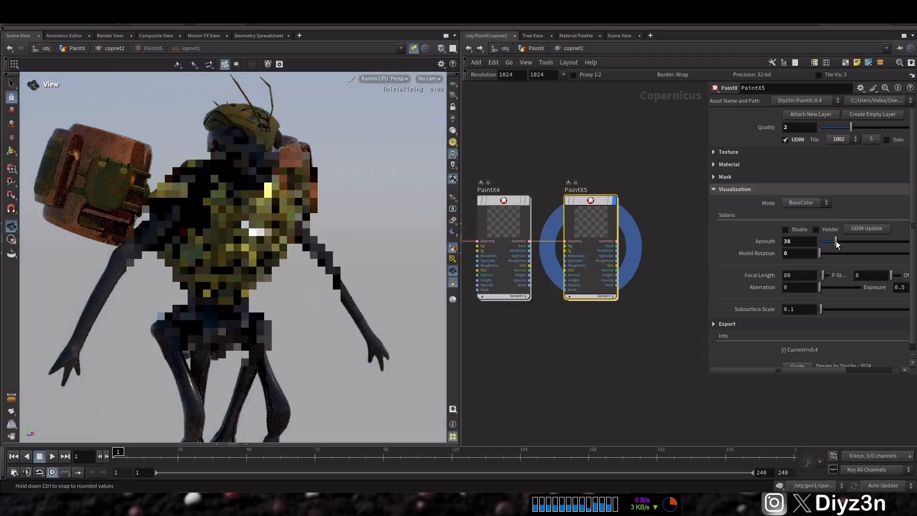
click(891, 241)
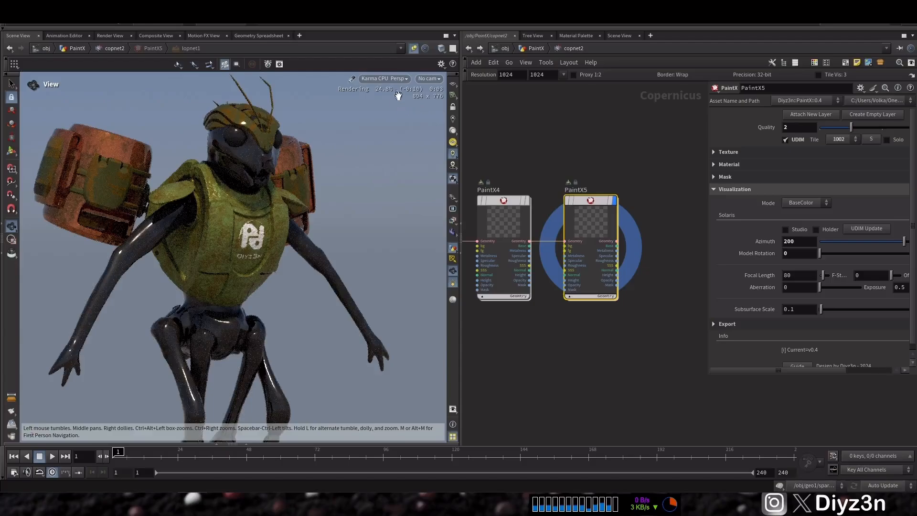
Step: View the render through the Cinematic_Cam camera and enable the Holder backdrop
click(429, 78)
click(436, 90)
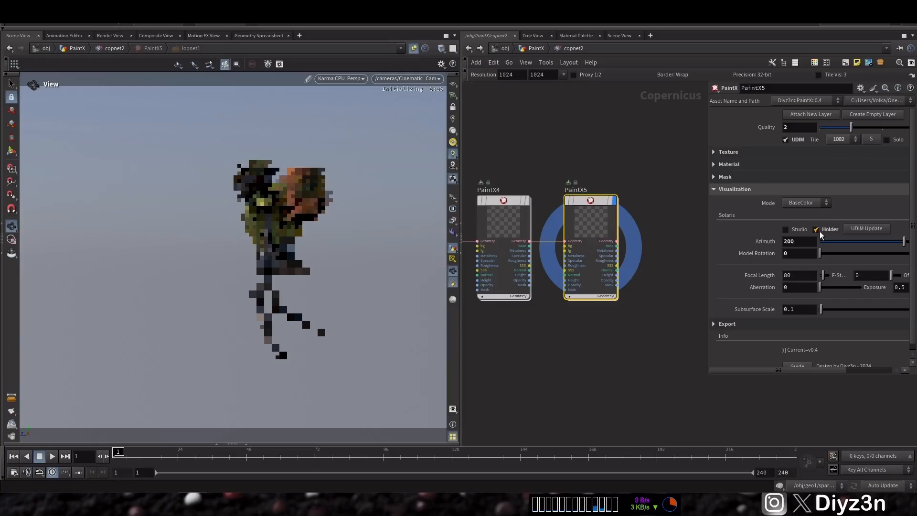
click(820, 231)
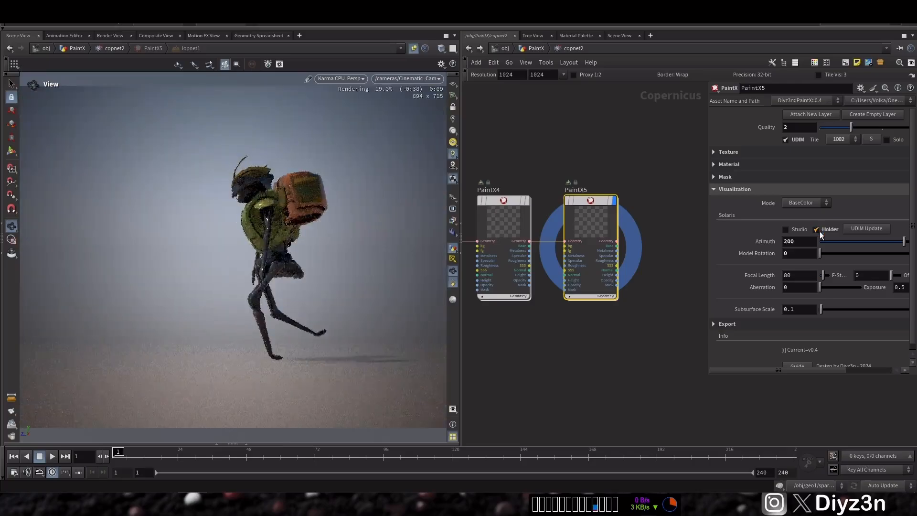
right_drag(280, 239, 375, 231)
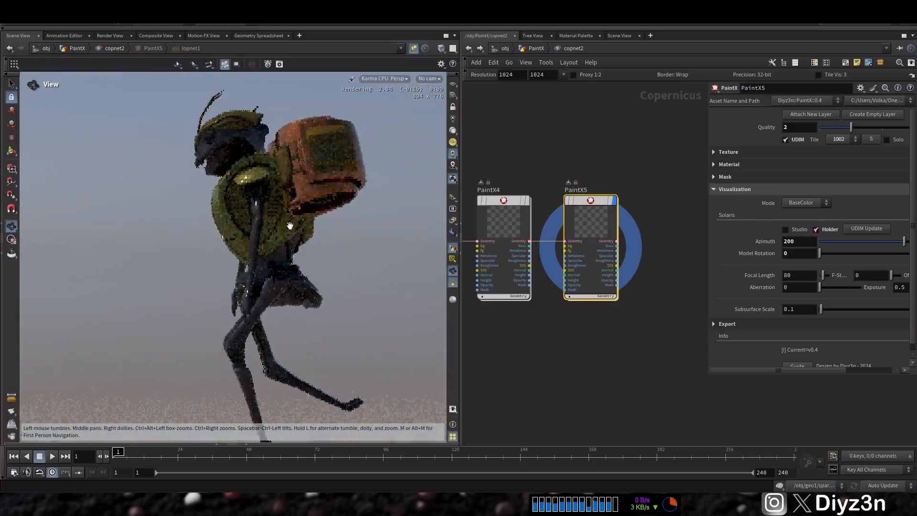
drag(272, 227, 393, 228)
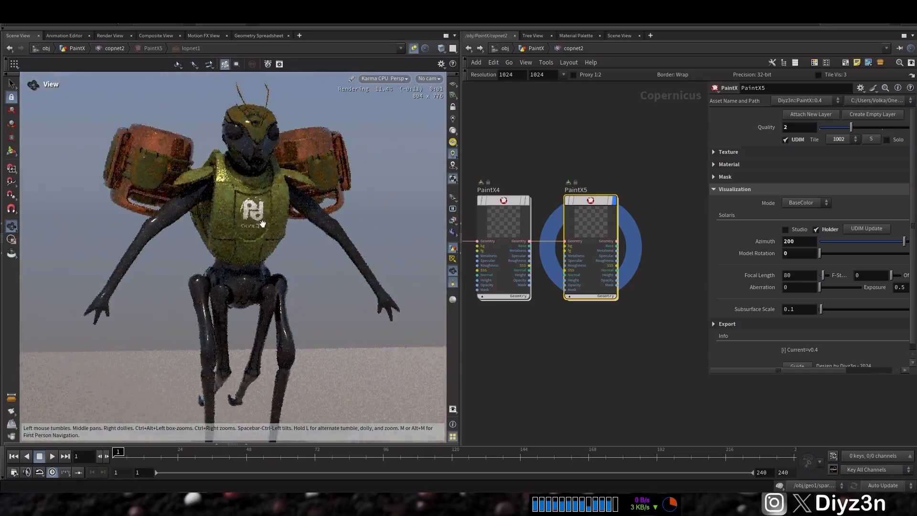
drag(211, 208, 308, 212)
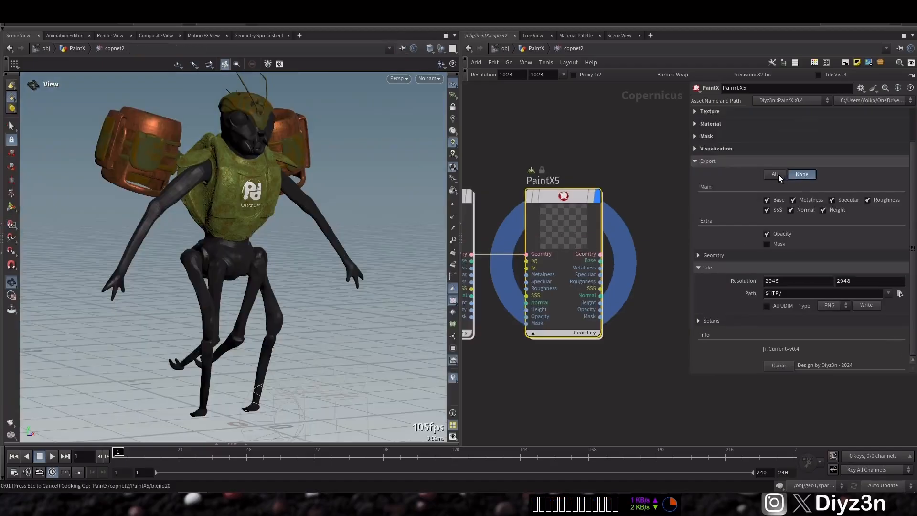
Step: Enable all export maps and set the export path to a new folder named Export under $HIP
click(775, 174)
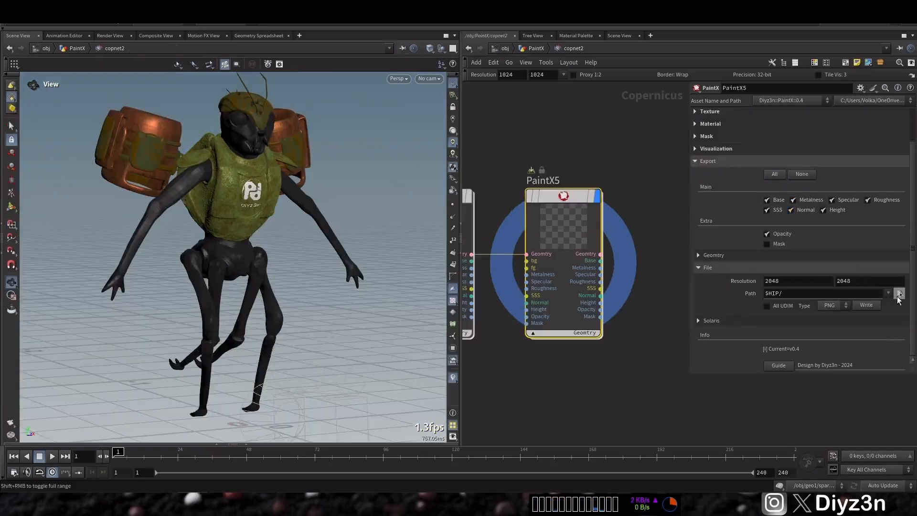
click(899, 294)
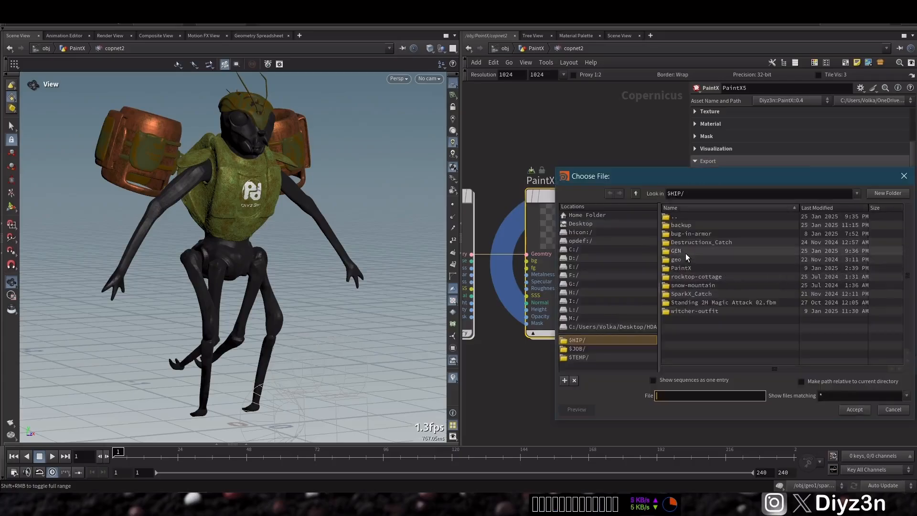
click(887, 193)
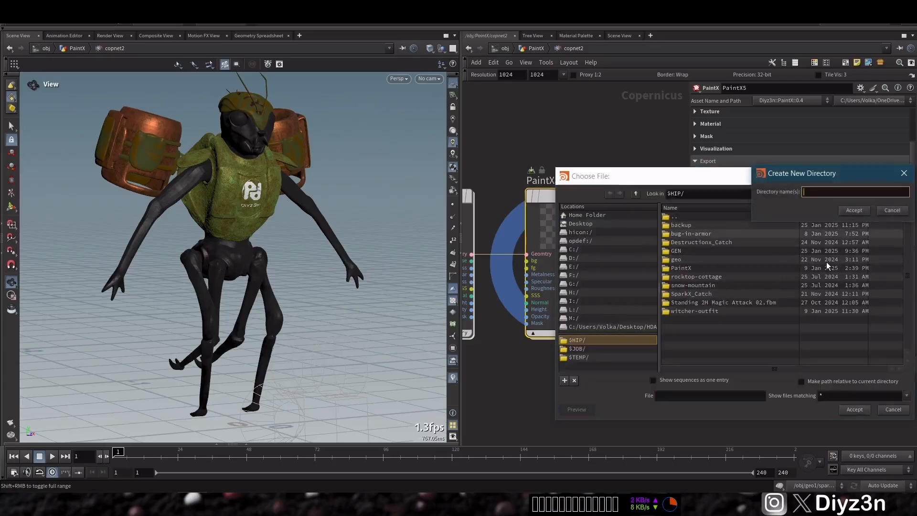
text(Export)
key(Return)
click(850, 409)
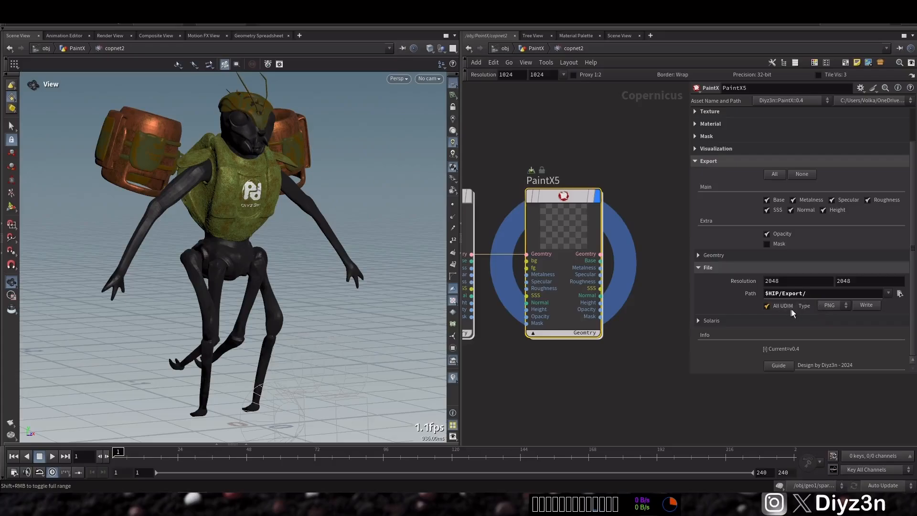
Step: Write the texture maps and show the exported files as tiles in the Export folder
click(866, 305)
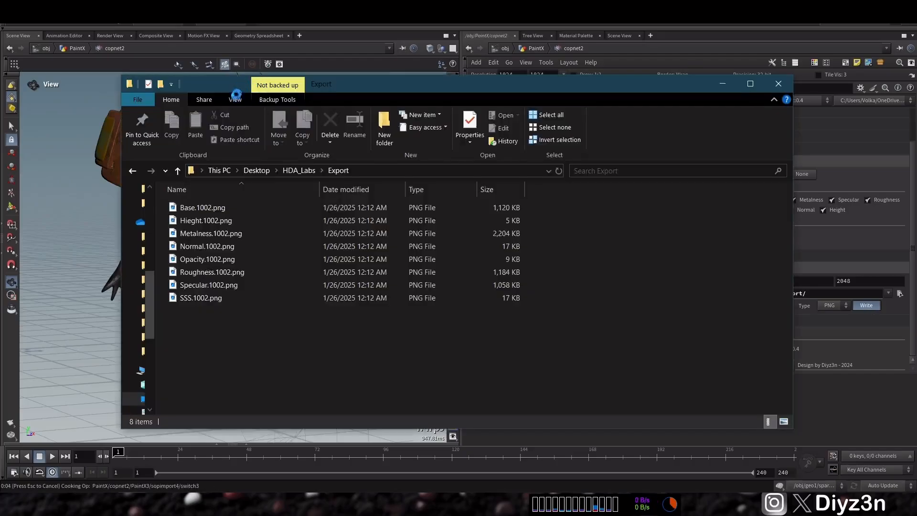
click(235, 99)
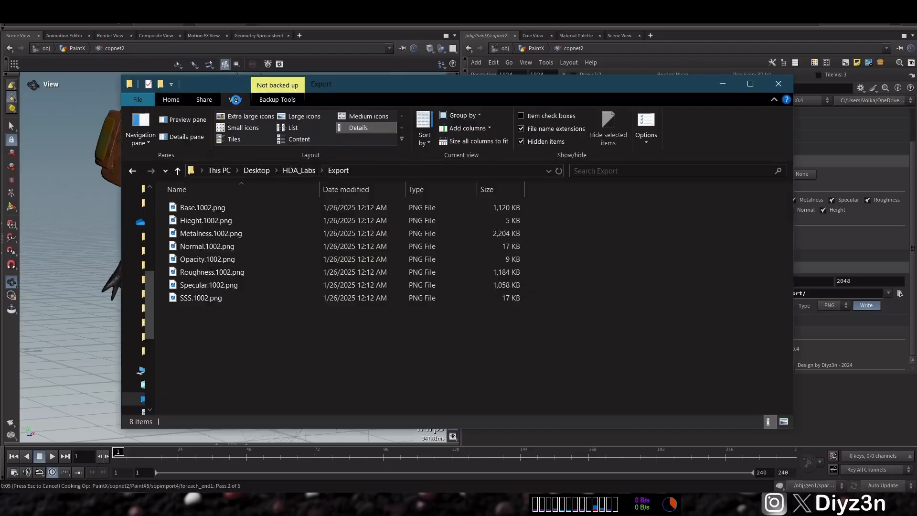
click(262, 117)
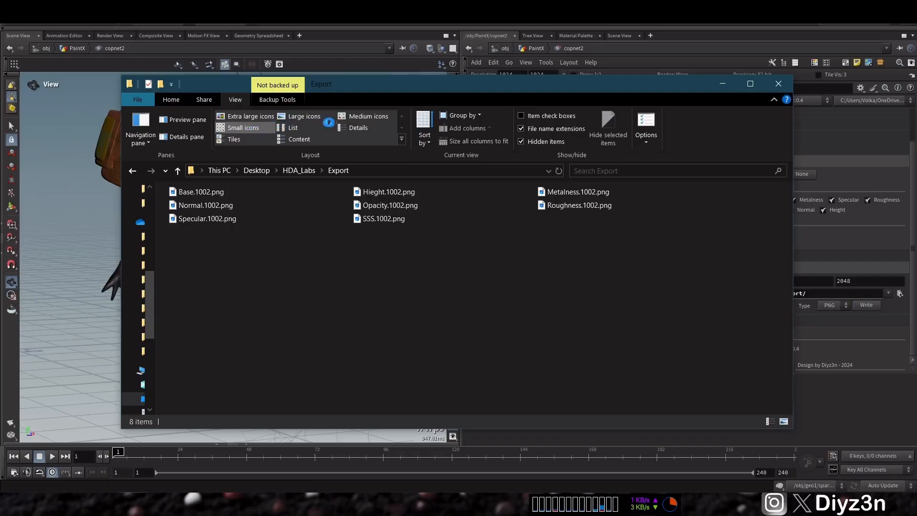
click(236, 139)
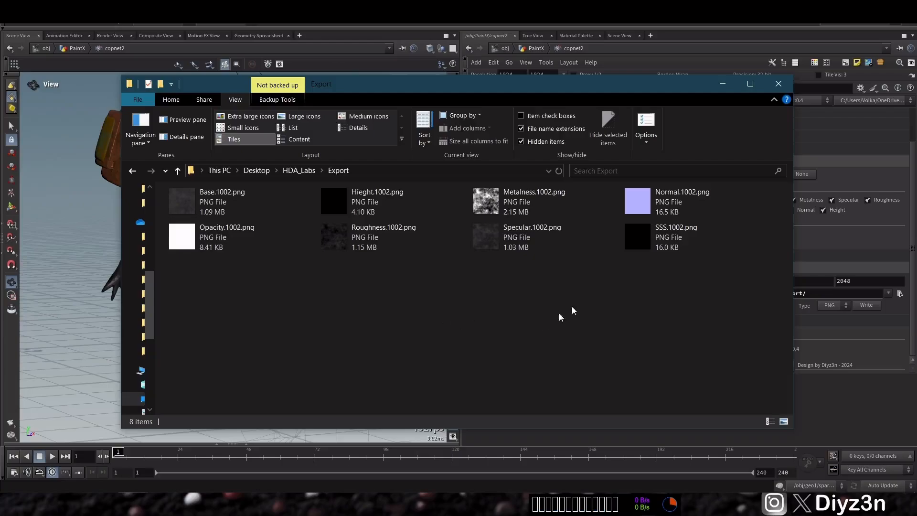
Step: Delete all the exported texture files from the Export folder
drag(716, 293, 241, 213)
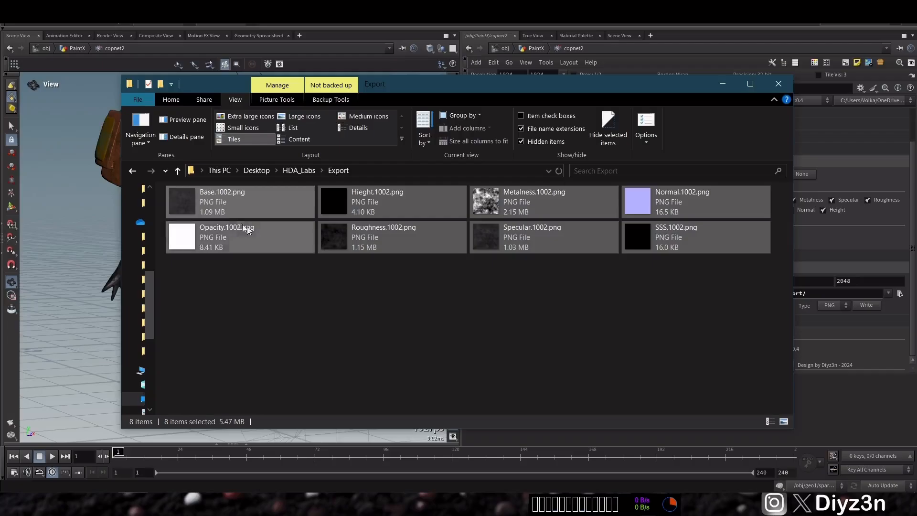
key(Delete)
click(721, 87)
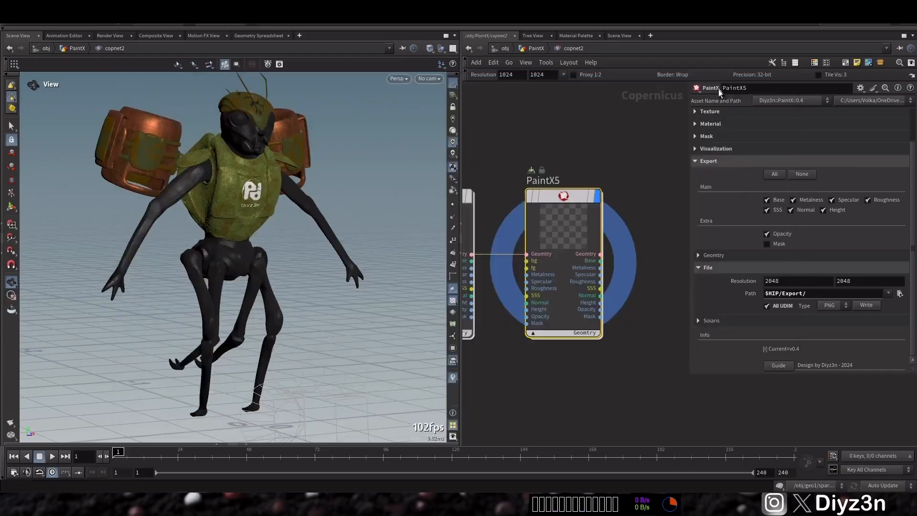
Step: Select all seven PaintX nodes and apply the $HIP/Export/ path to all of them
scroll(782, 283, up, 2)
scroll(585, 268, down, 5)
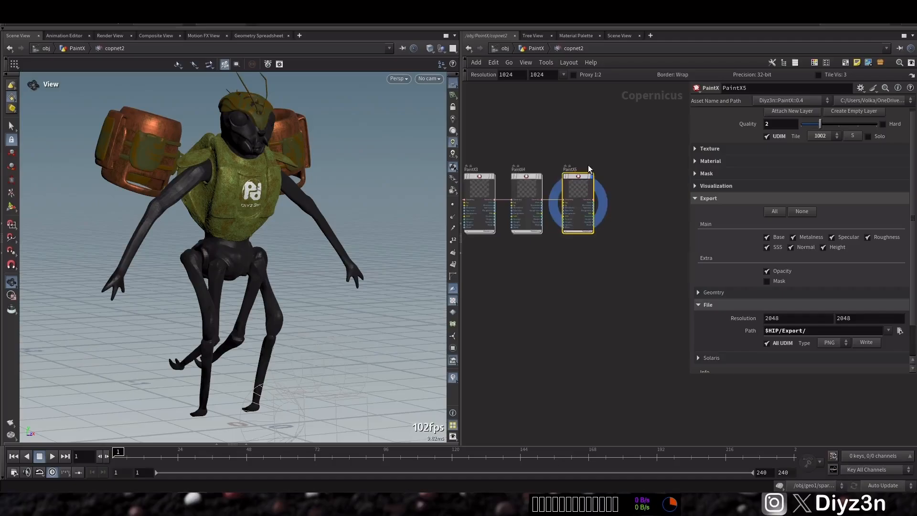
middle_drag(585, 268, 586, 282)
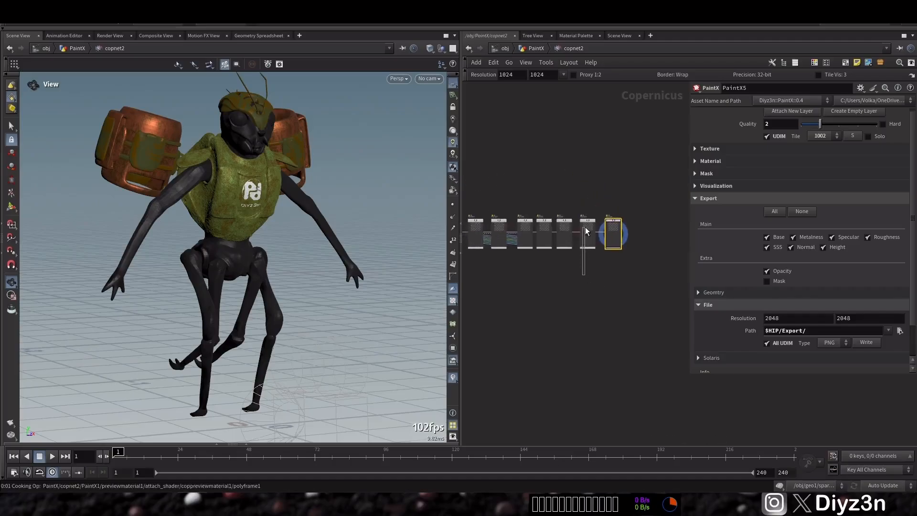
mouse_move(659, 288)
mouse_down()
mouse_move(492, 248)
mouse_move(487, 234)
mouse_up()
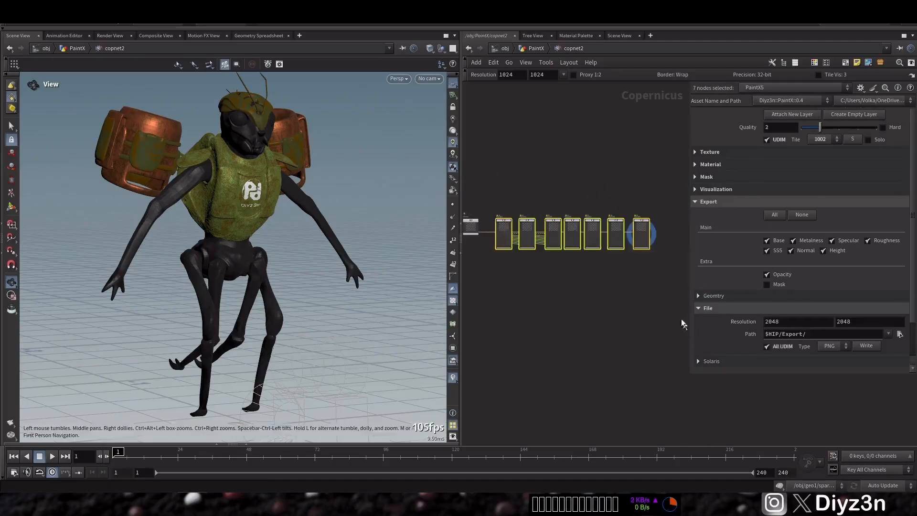
click(822, 333)
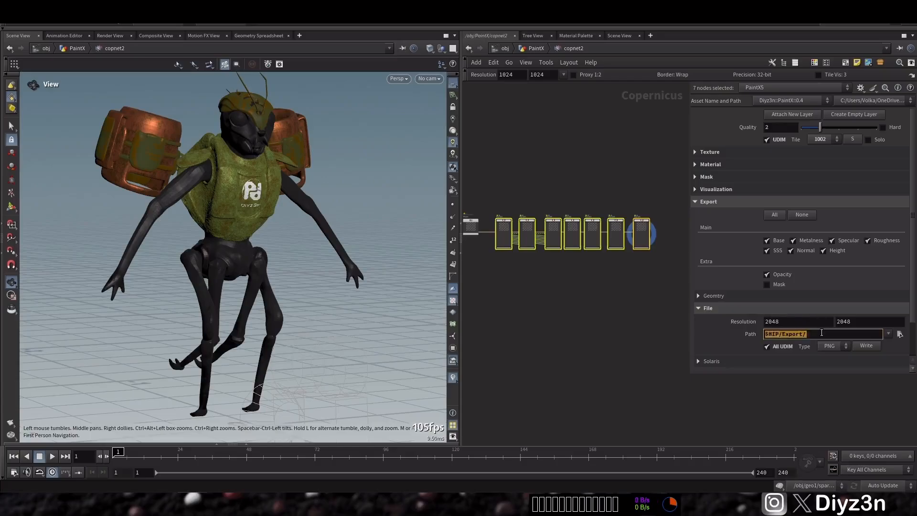
click(822, 333)
key(Return)
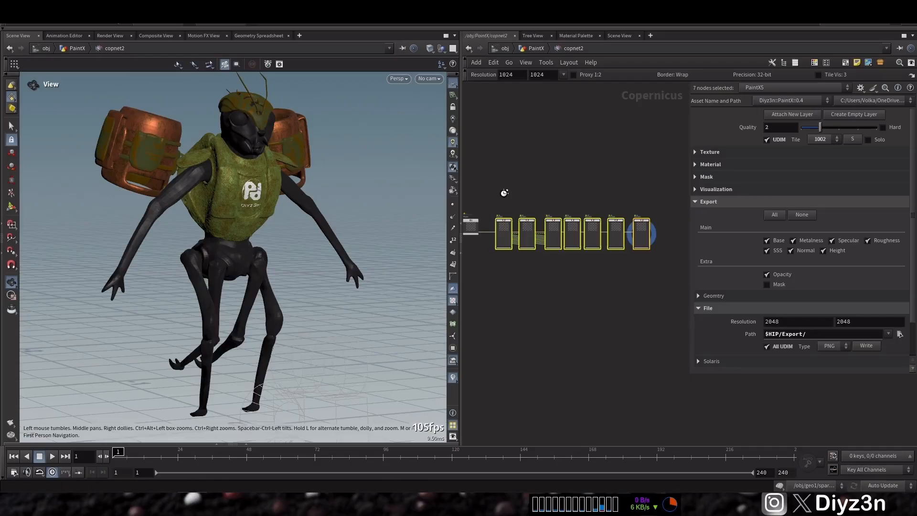
Step: Open PaintX7's export and file settings to check its output path
mouse_move(505, 195)
mouse_down()
mouse_move(503, 239)
mouse_move(538, 245)
mouse_up()
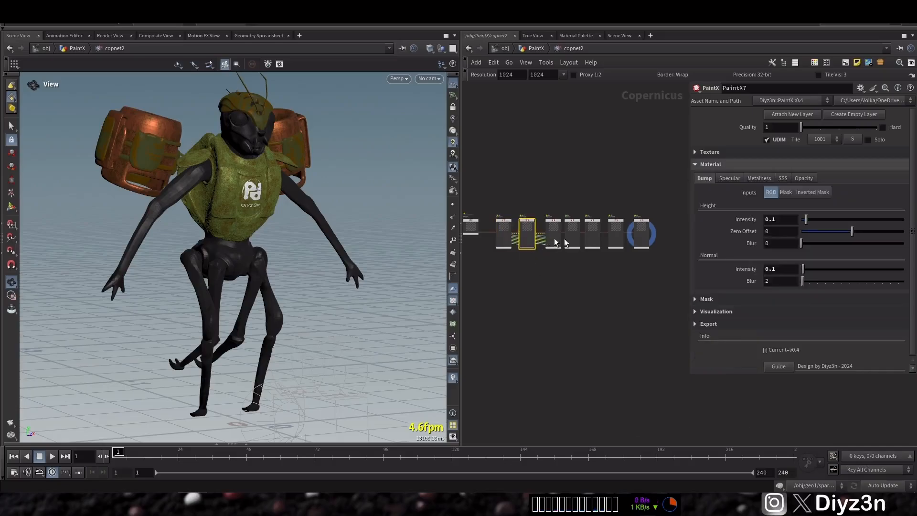
click(733, 165)
click(708, 202)
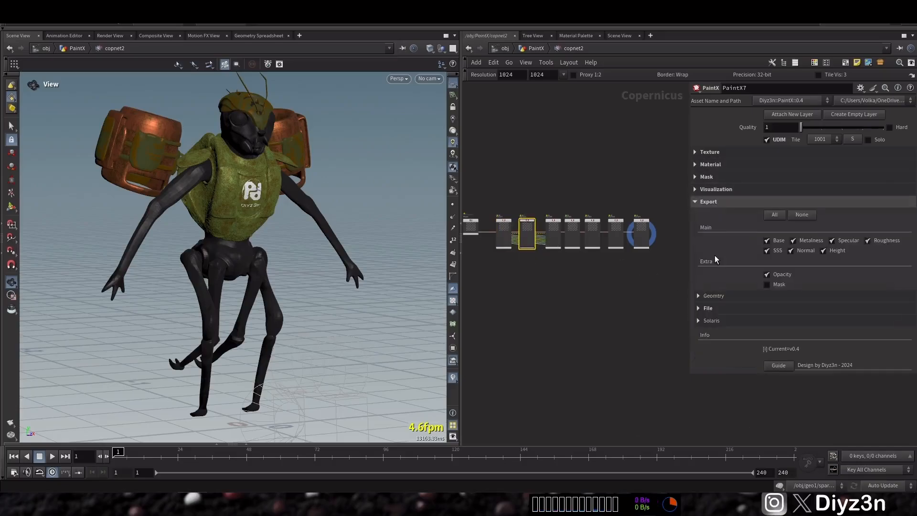
click(712, 308)
Step: Write the texture maps from PaintX5 and bring up the Export folder window
drag(632, 165, 643, 263)
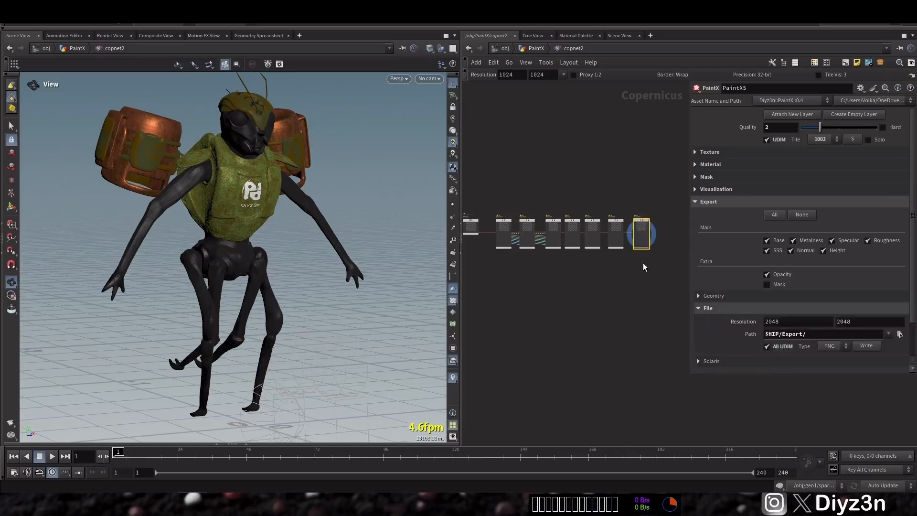
click(871, 348)
mouse_move(133, 502)
click(129, 424)
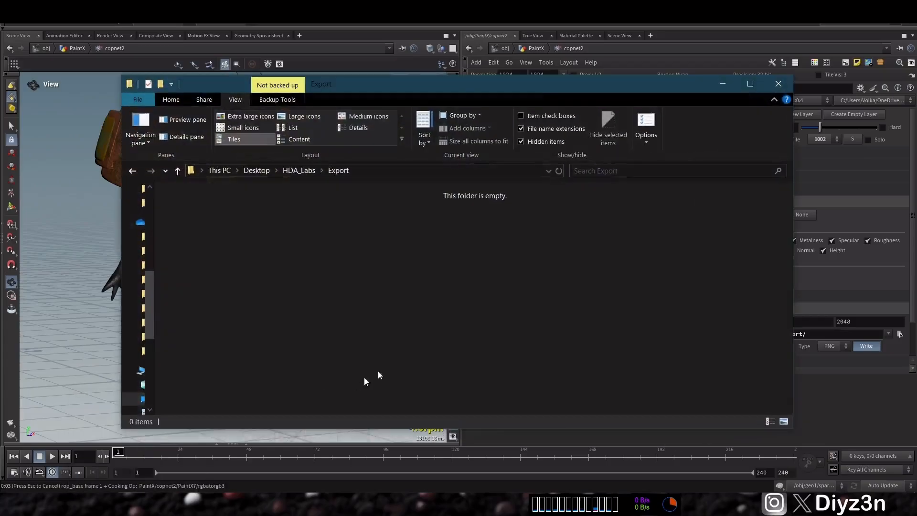
drag(684, 86, 661, 99)
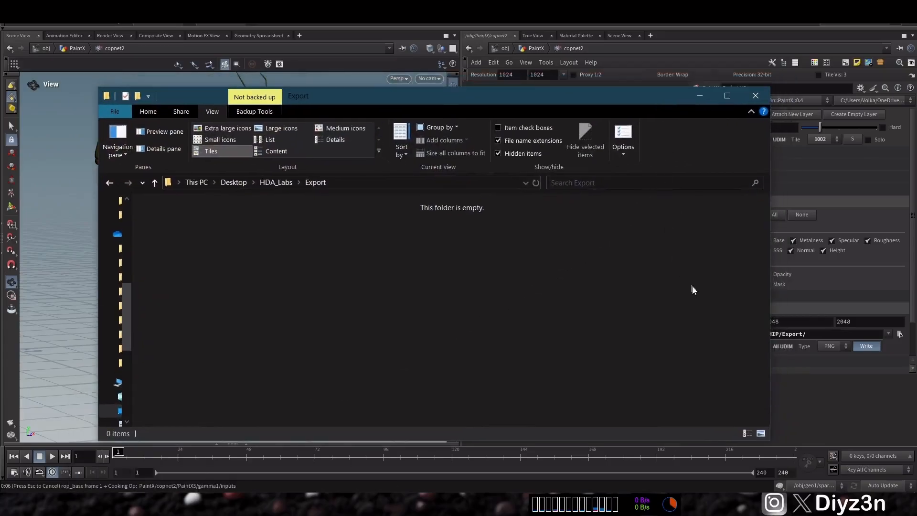